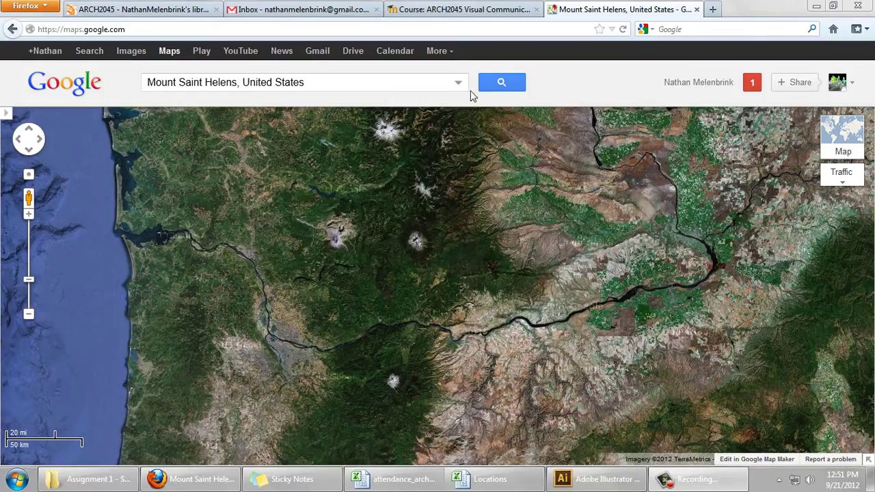
# Step: Search Google Maps for 'Mount Saint Helens, United States' in satellite view
pyautogui.click(494, 86)
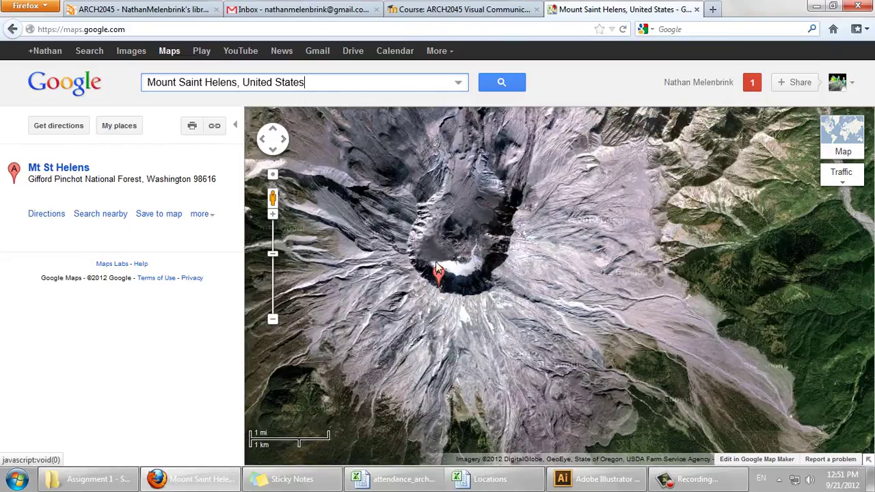
# Step: Hide the place marker and collapse the side panel so the satellite map fills the width
pyautogui.moveTo(837, 176)
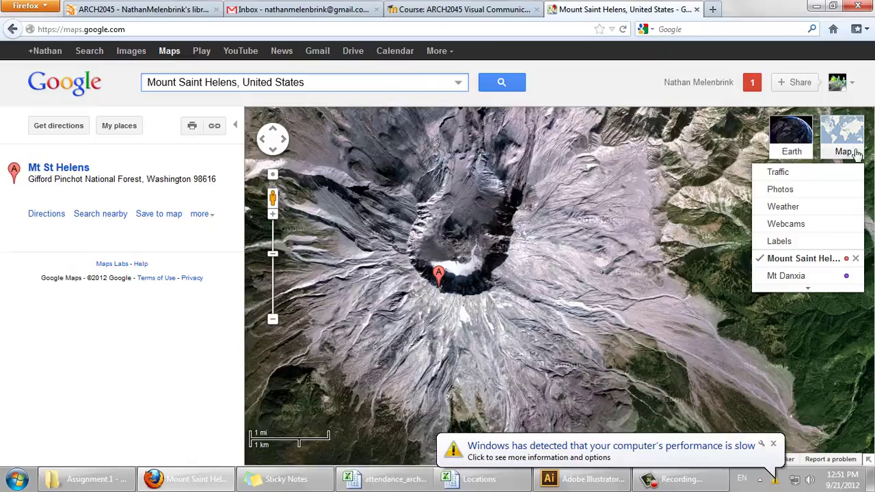
pyautogui.click(769, 259)
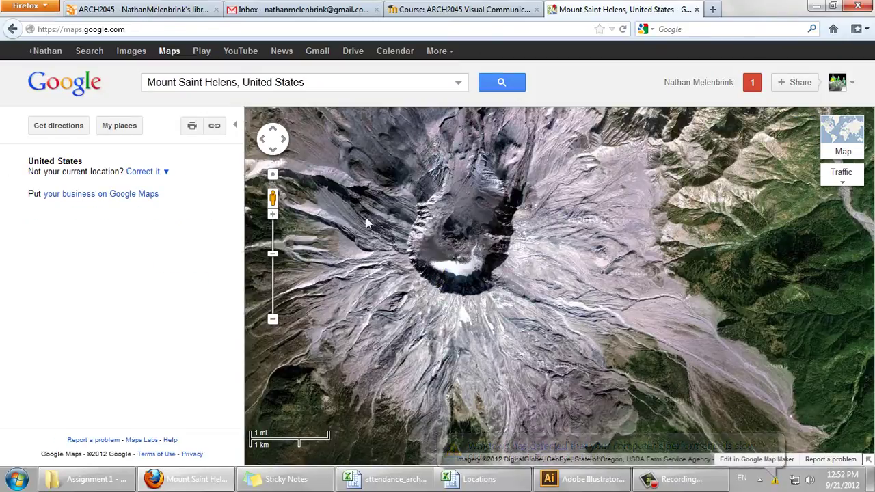
pyautogui.click(235, 126)
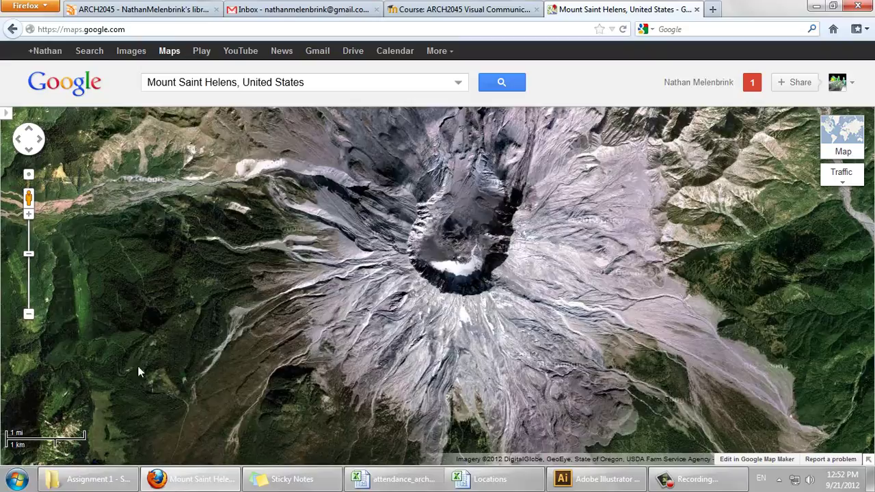
# Step: Zoom and pan the satellite map to centre the crater at the 1 km scale
pyautogui.scroll(-2, 326, 244)
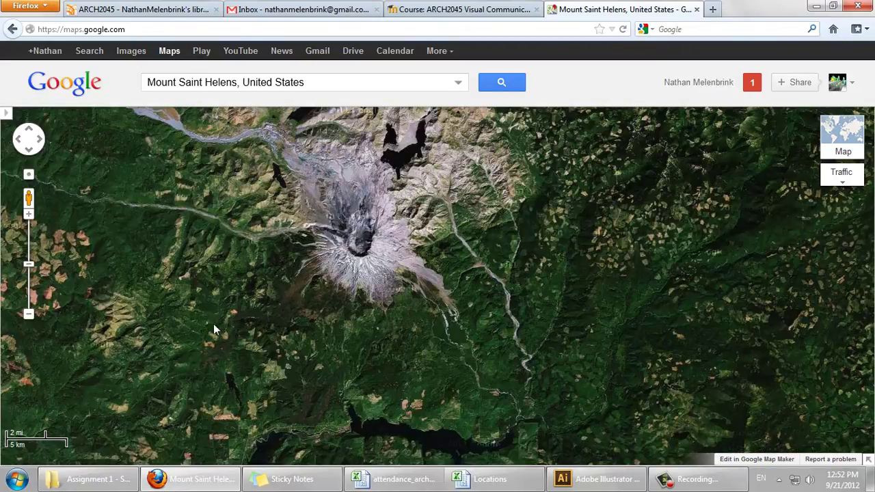
pyautogui.moveTo(336, 243); pyautogui.dragTo(367, 293)
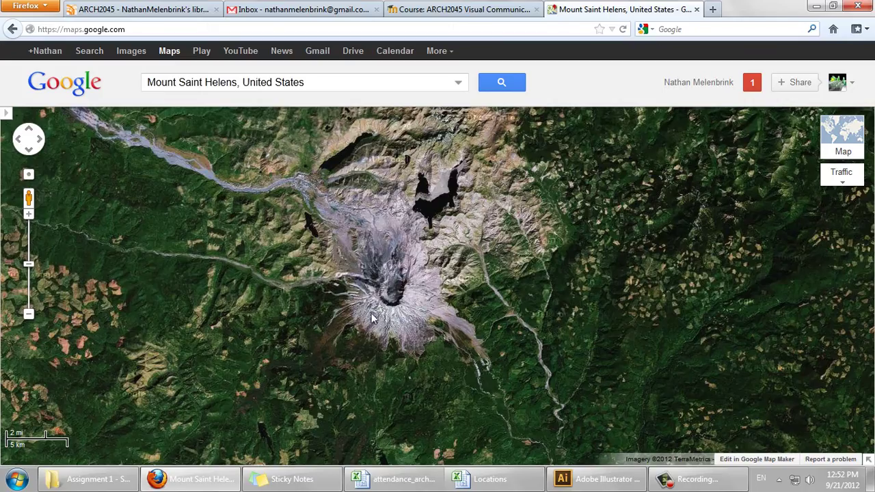
pyautogui.scroll(1, 356, 265)
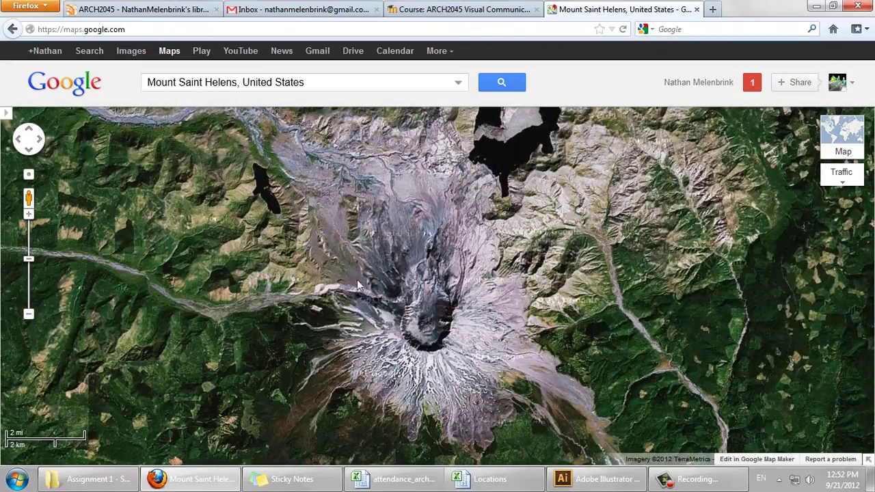
pyautogui.moveTo(435, 348); pyautogui.dragTo(435, 334)
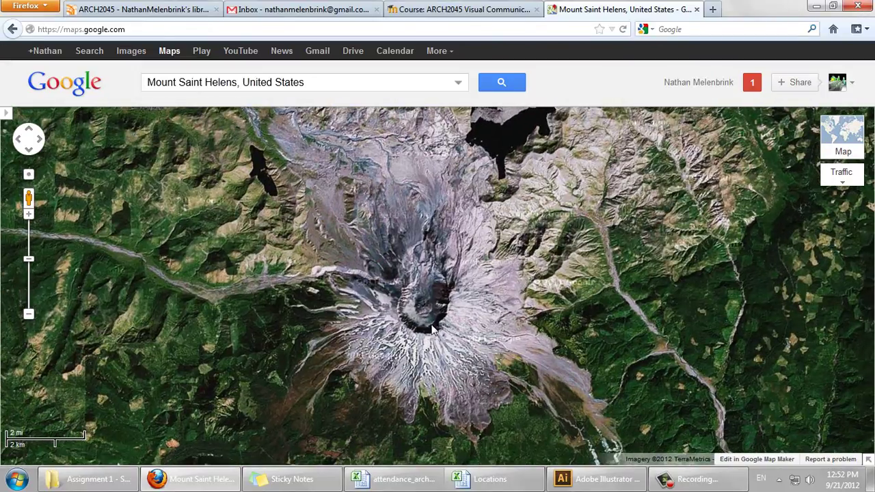
pyautogui.scroll(1, 436, 335)
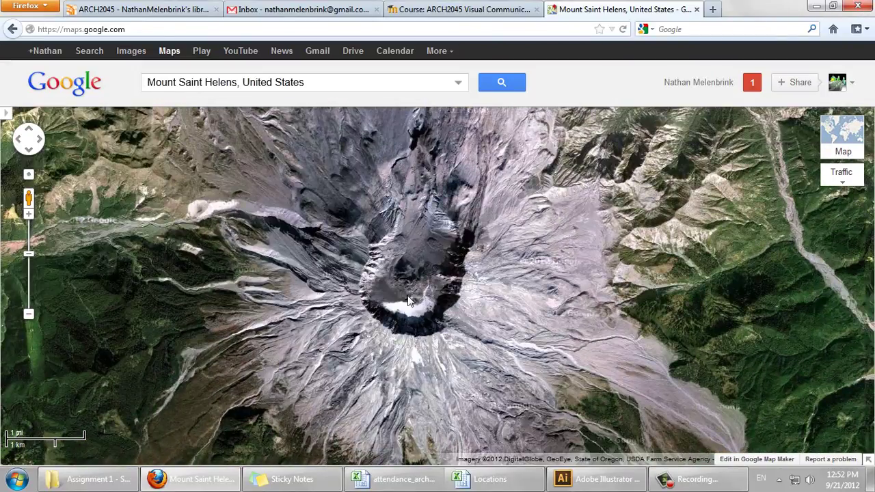
pyautogui.moveTo(420, 295); pyautogui.dragTo(373, 306)
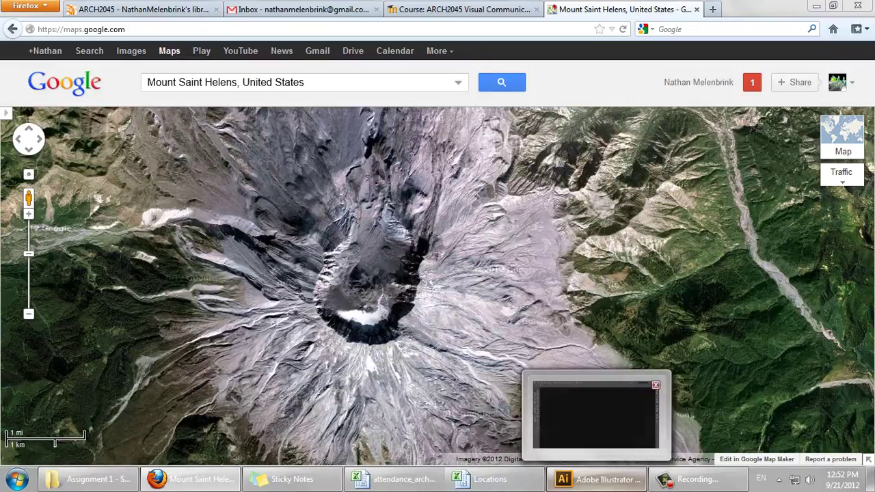
# Step: Open 'Illustrator Template' from the Assignment 1 - Survey folder in Illustrator
pyautogui.click(601, 479)
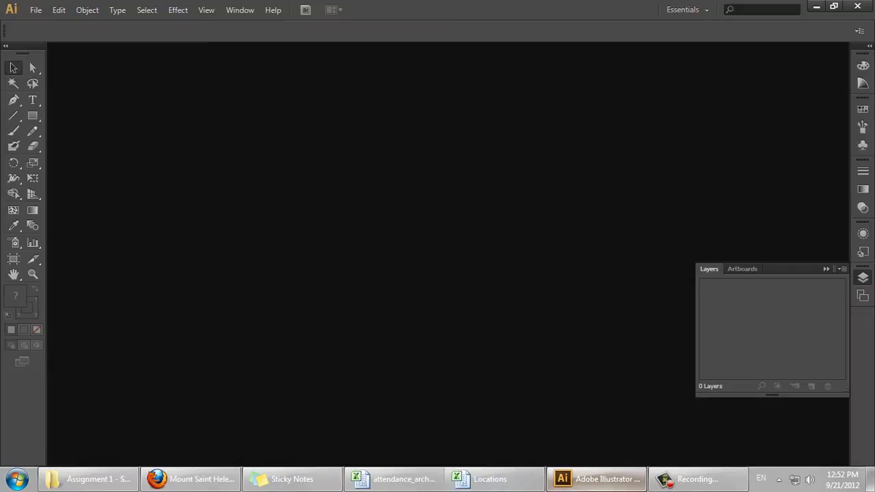
pyautogui.click(28, 12)
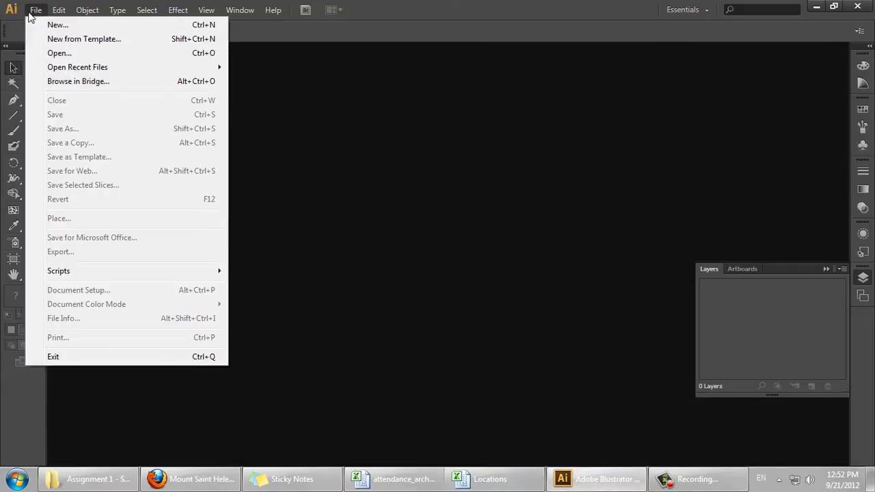
pyautogui.click(63, 55)
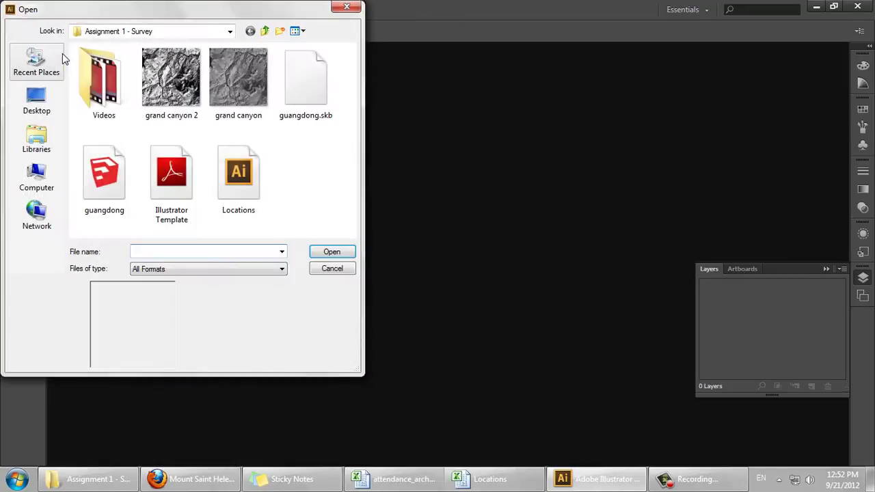
pyautogui.click(194, 185)
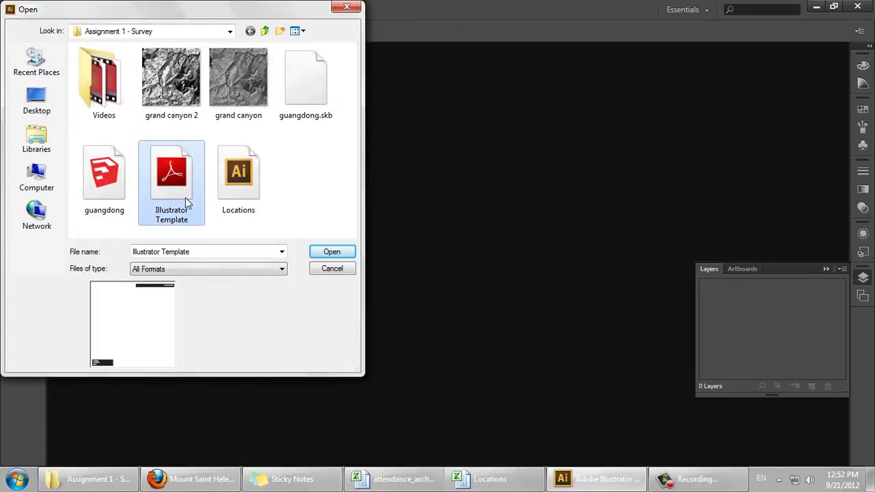
pyautogui.click(318, 252)
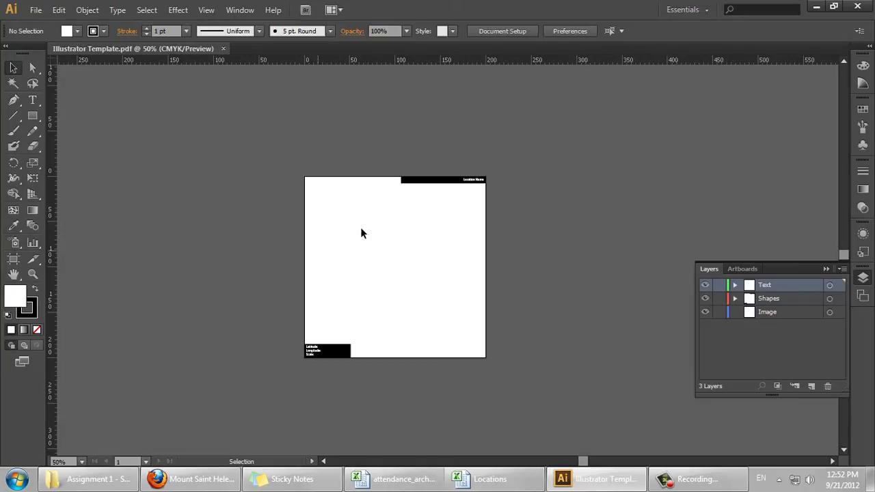
# Step: Inspect the Text layer by briefly hiding and showing its labels
pyautogui.scroll(2, 371, 248)
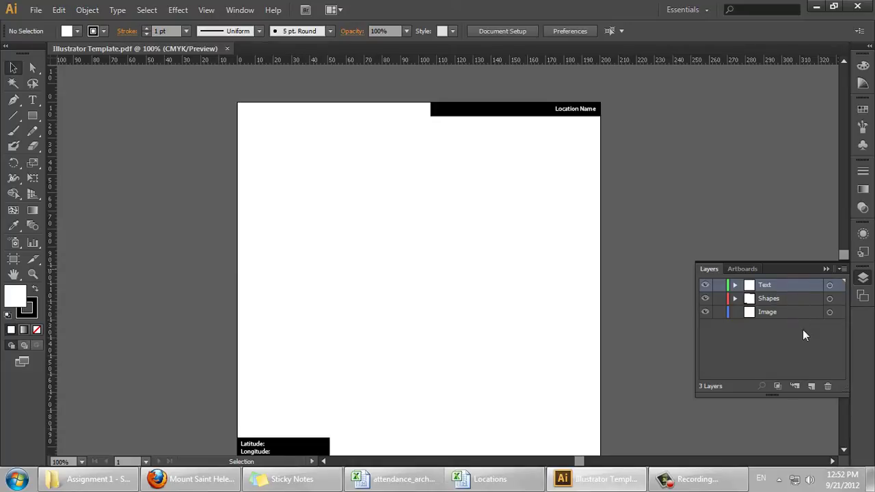
pyautogui.scroll(-2, 540, 266)
pyautogui.scroll(1, 570, 222)
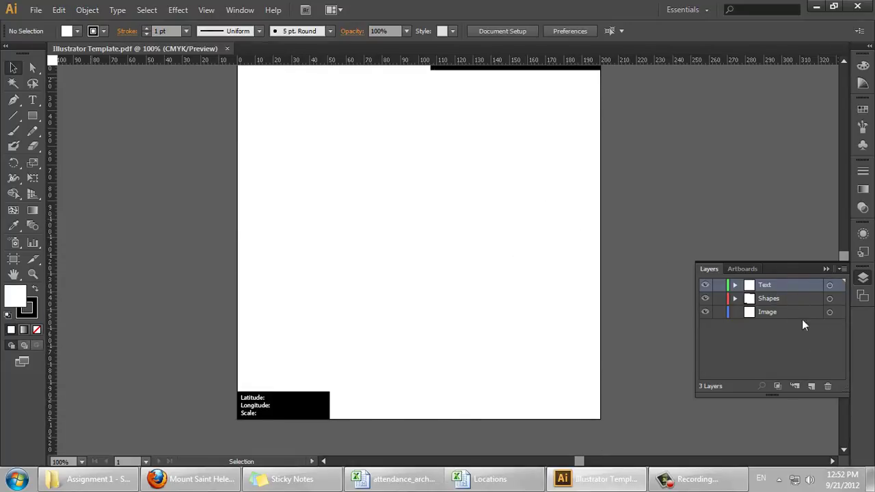
pyautogui.click(754, 329)
pyautogui.scroll(1, 712, 193)
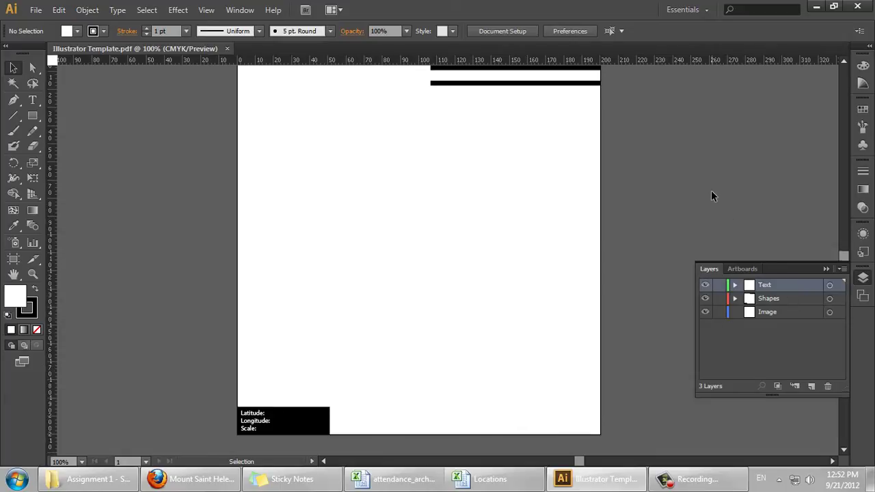
pyautogui.click(711, 287)
pyautogui.click(707, 287)
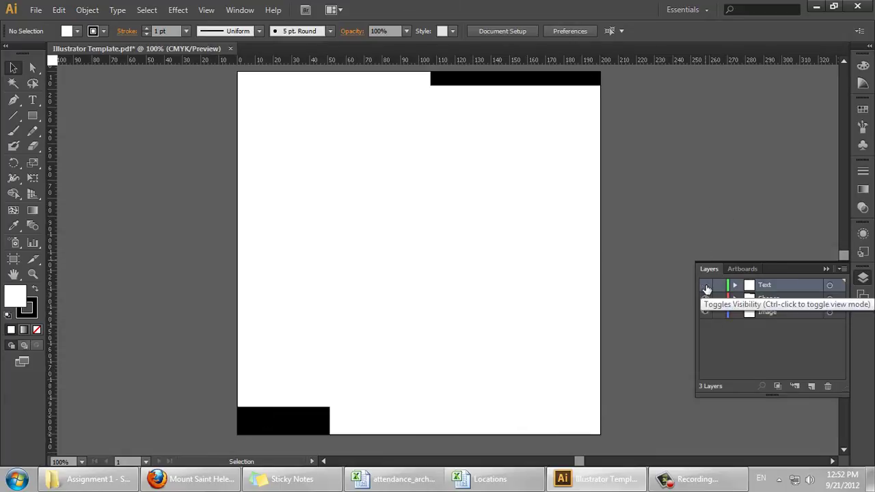
pyautogui.click(706, 287)
# Step: Check the Shapes and Image layers' visibility, then make the Image layer active
pyautogui.click(707, 299)
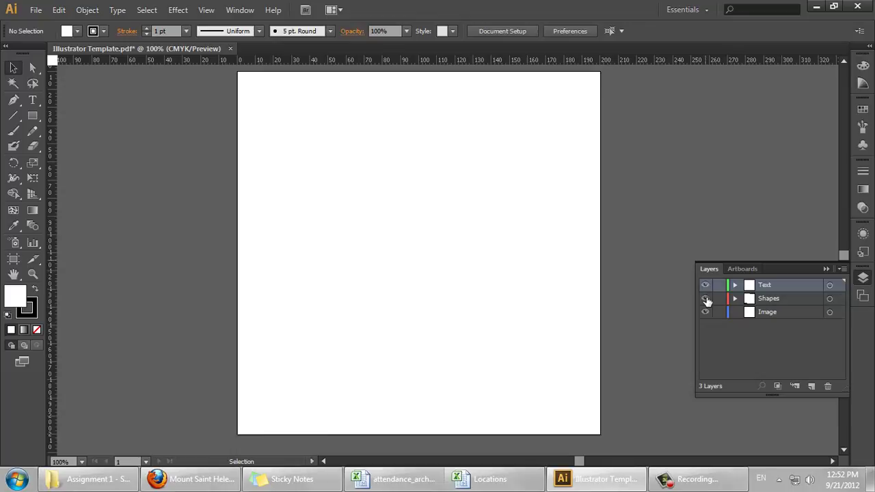
pyautogui.click(705, 299)
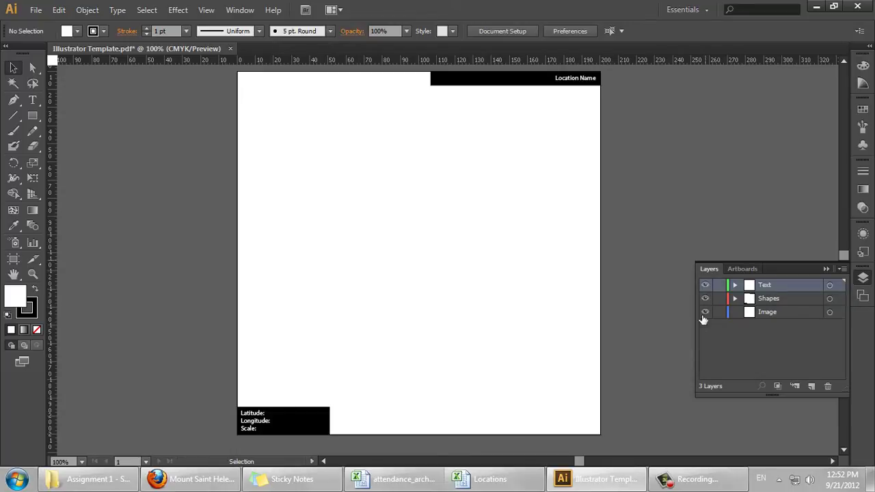
pyautogui.click(704, 313)
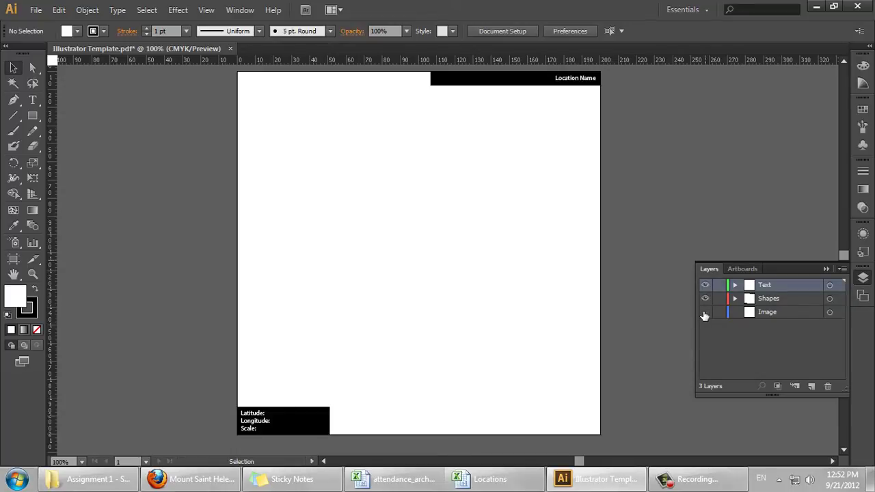
pyautogui.click(782, 316)
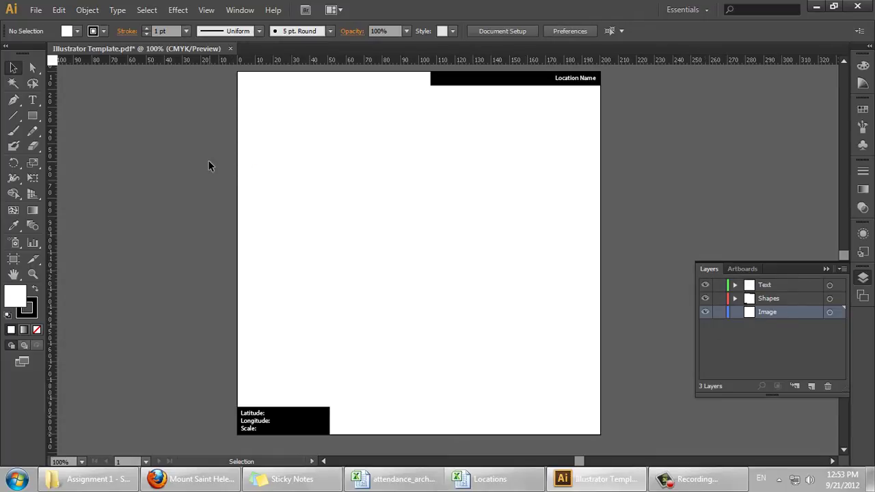
# Step: Paste the map screenshot into the Image layer and nudge it slightly upward
pyautogui.hotkey('ctrl', 'v')
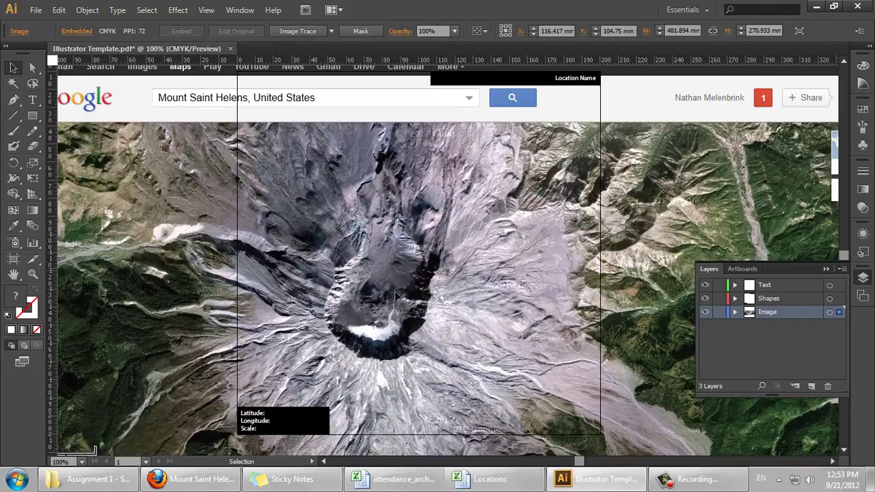
pyautogui.moveTo(399, 304)
pyautogui.mouseDown()
pyautogui.moveTo(396, 292)
pyautogui.moveTo(398, 312)
pyautogui.moveTo(403, 296)
pyautogui.mouseUp()
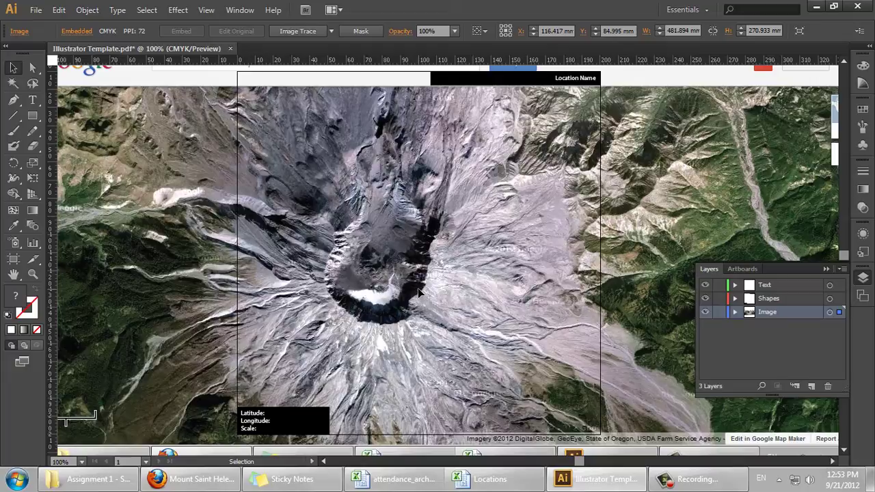
pyautogui.scroll(-1, 404, 270)
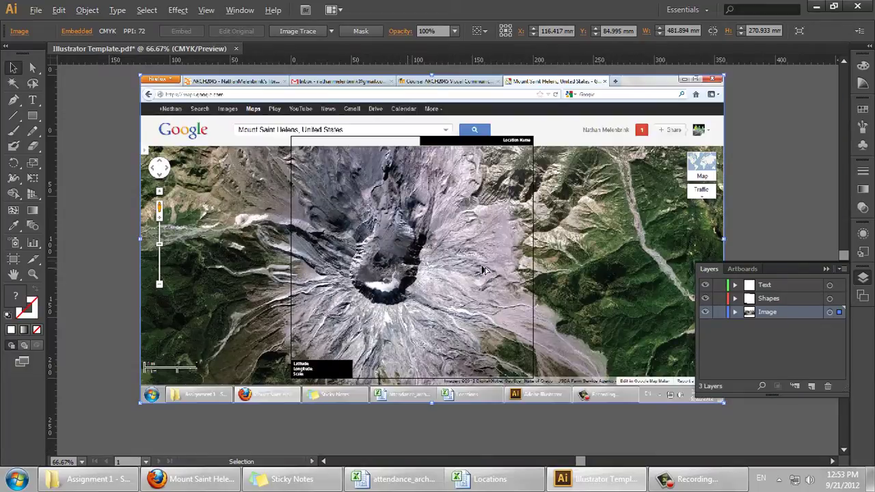
pyautogui.scroll(-1, 520, 272)
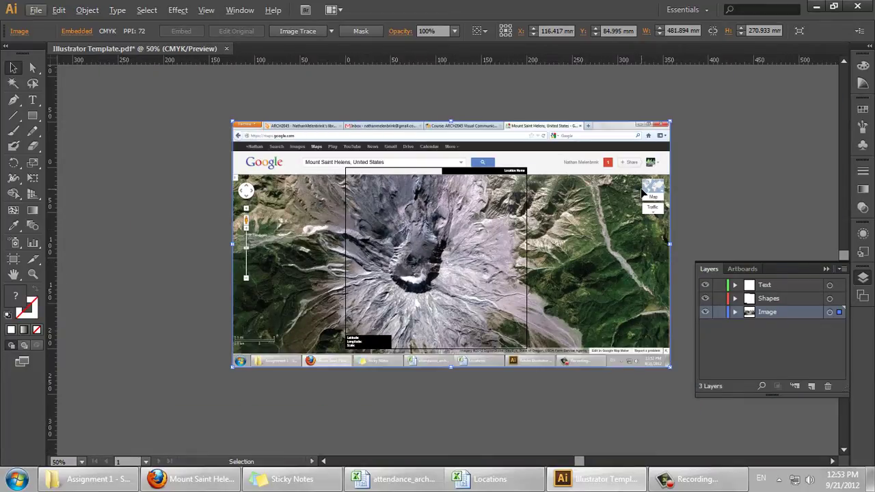
# Step: Enlarge the map from its corners to about 514 by 289 mm and check the fit
pyautogui.moveTo(670, 122); pyautogui.dragTo(692, 107)
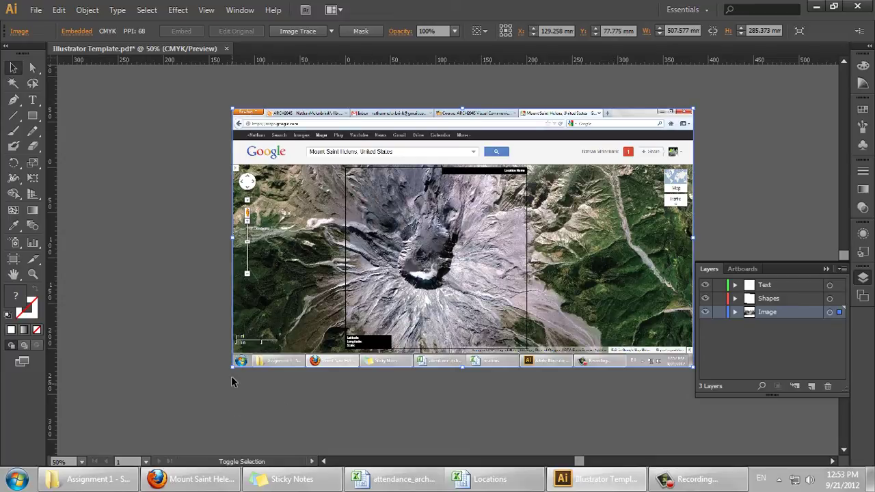
pyautogui.moveTo(231, 369); pyautogui.dragTo(224, 373)
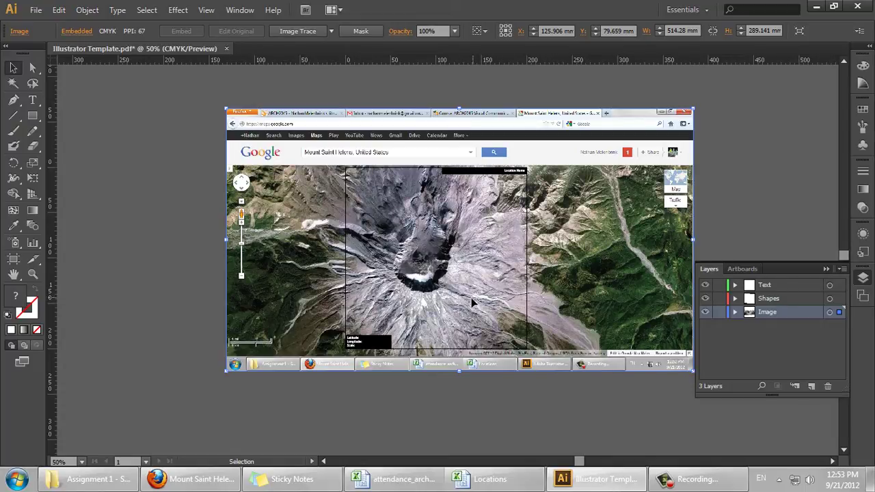
pyautogui.scroll(-3, 466, 295)
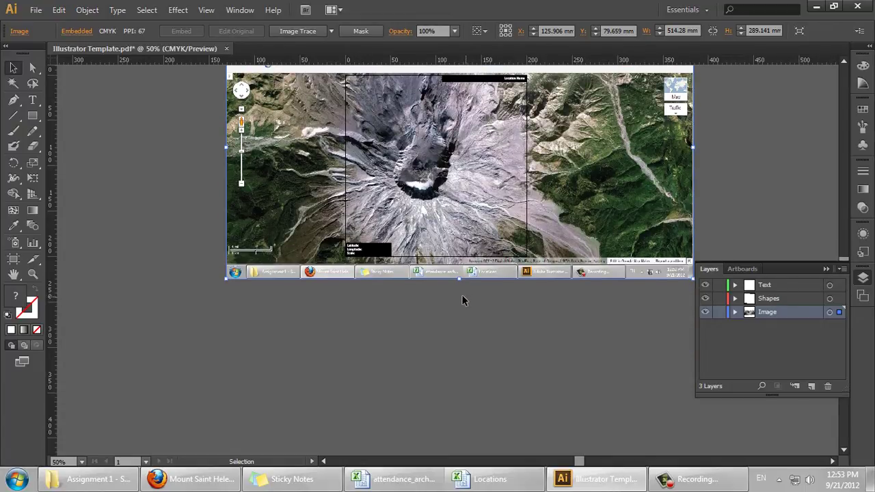
pyautogui.scroll(1, 337, 294)
pyautogui.scroll(2, 185, 220)
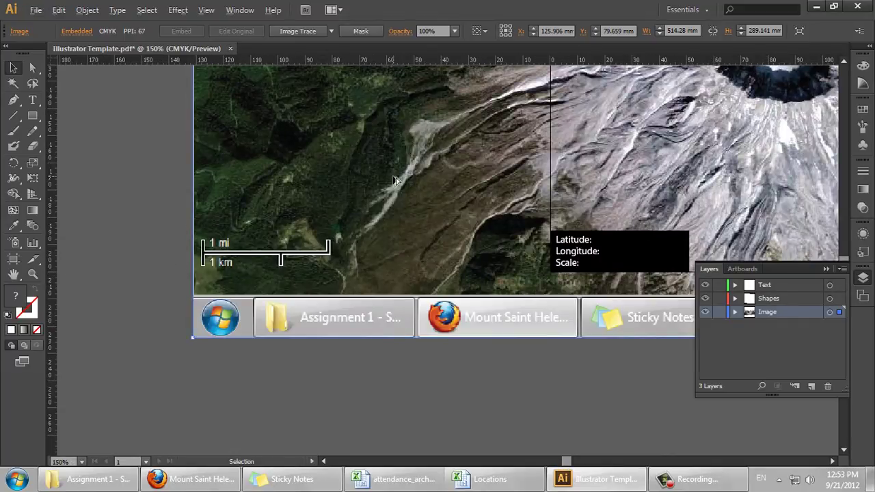
pyautogui.scroll(-3, 394, 180)
pyautogui.scroll(1, 584, 180)
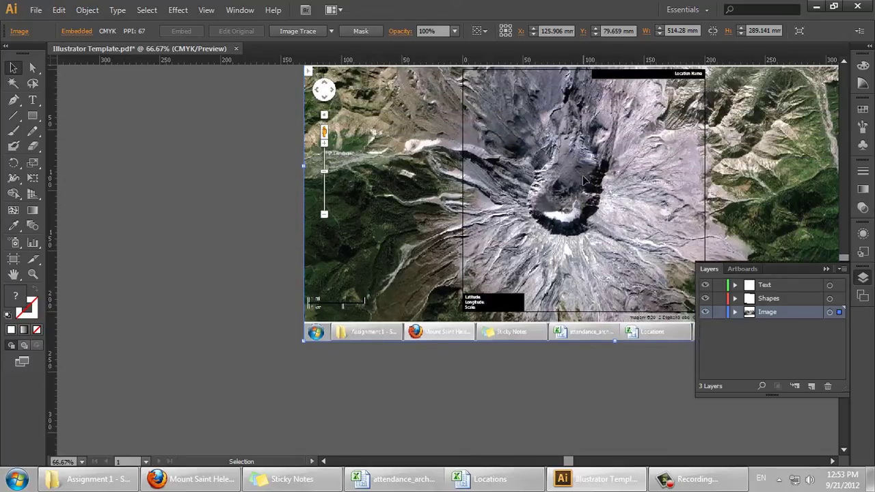
pyautogui.scroll(1, 584, 180)
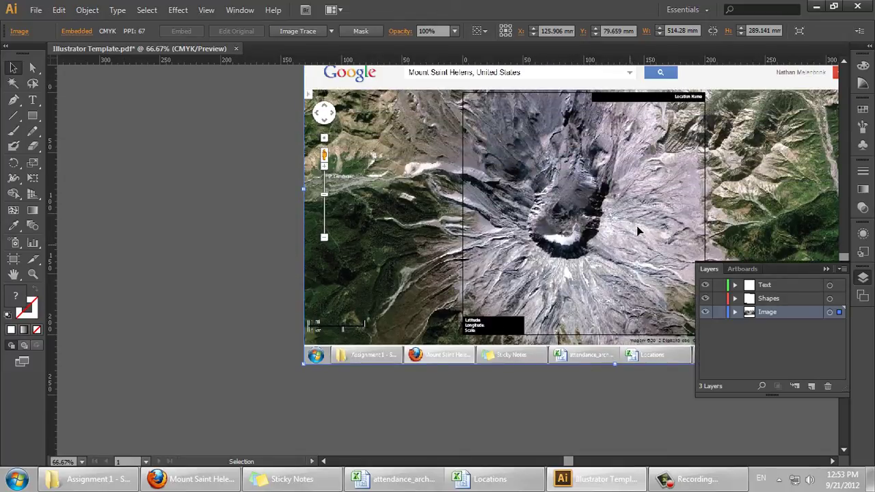
# Step: Lock the Image, Shapes and Text layers
pyautogui.click(718, 313)
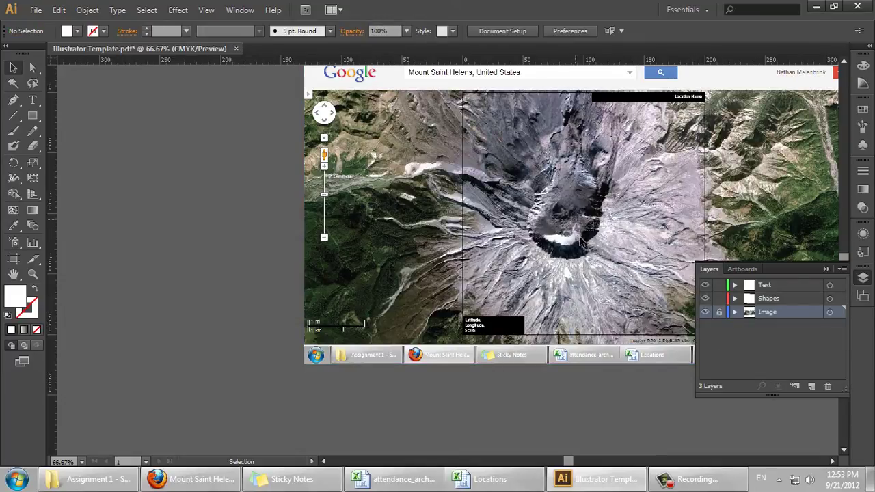
pyautogui.click(718, 298)
pyautogui.click(718, 285)
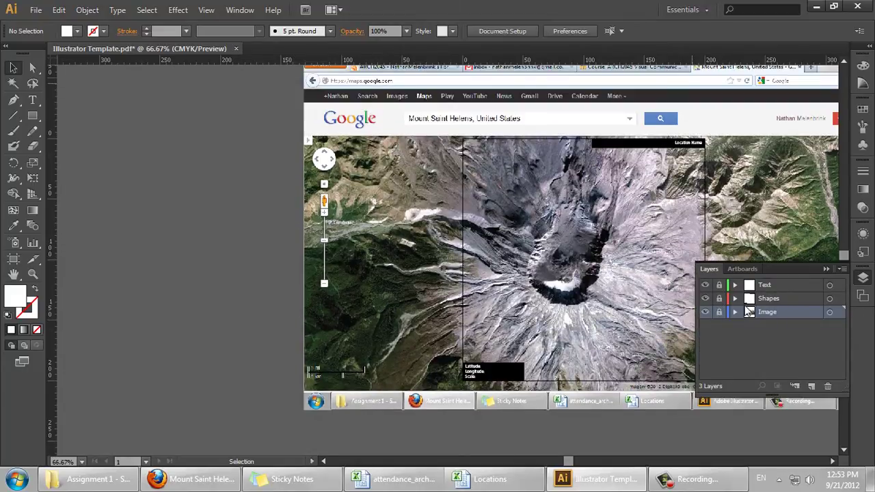
# Step: Zoom in on the scale bar area at the map's lower left
pyautogui.click(377, 385)
pyautogui.click(378, 385)
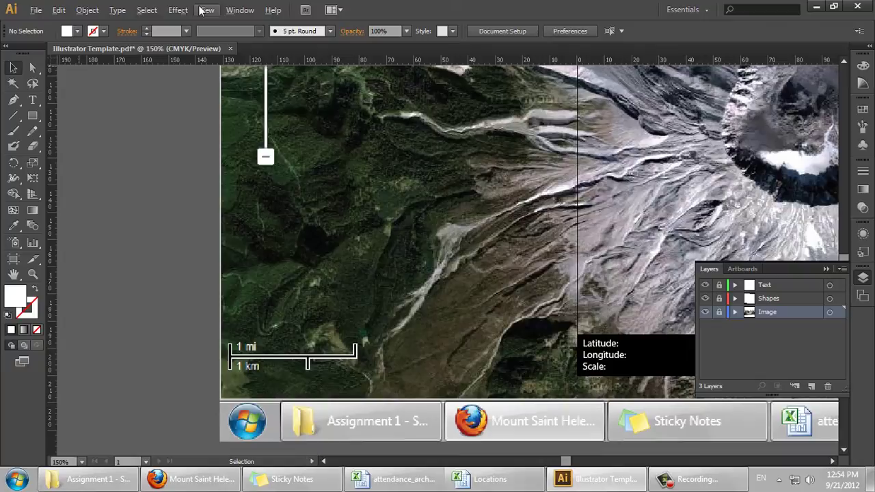
pyautogui.click(203, 10)
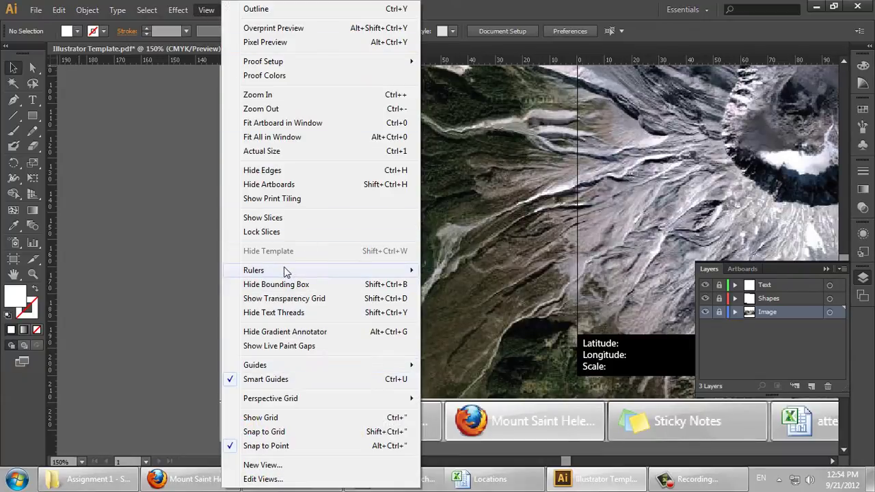
pyautogui.click(206, 10)
pyautogui.click(206, 10)
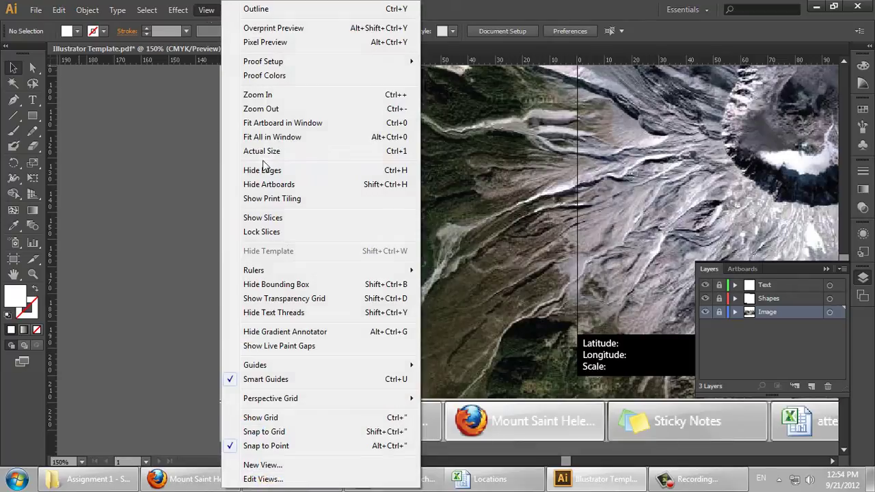
pyautogui.moveTo(309, 271)
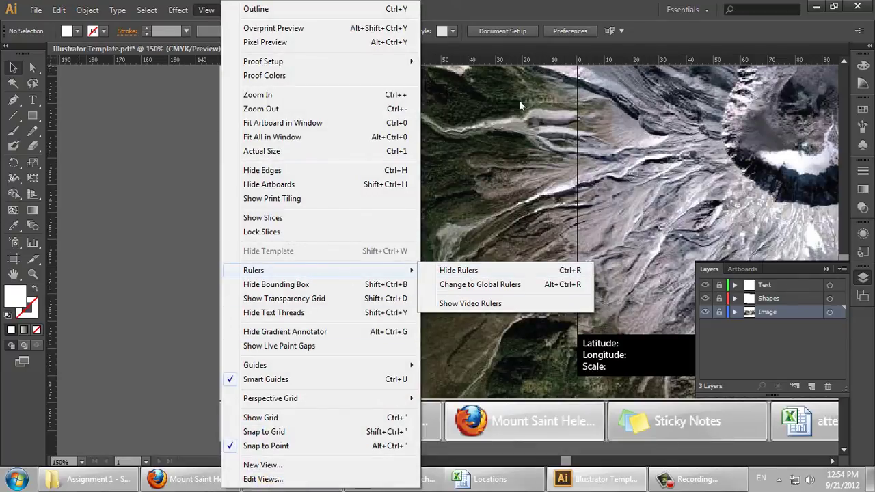
pyautogui.click(538, 6)
pyautogui.scroll(2, 367, 266)
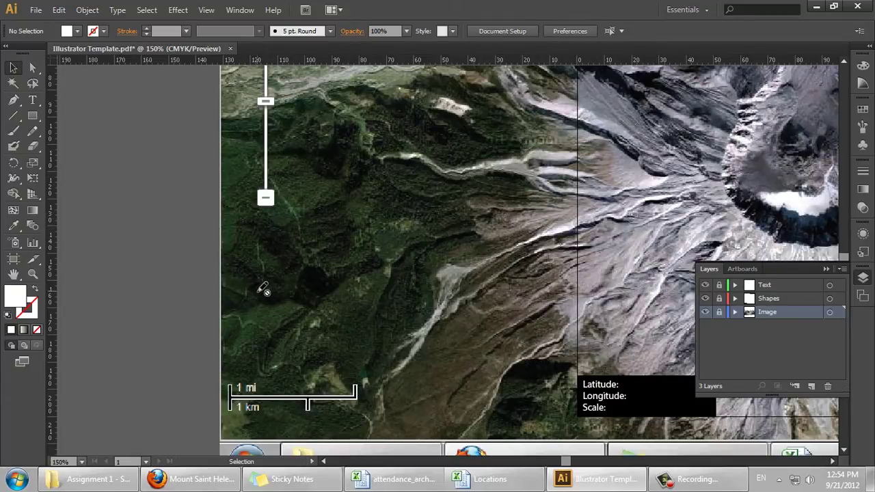
# Step: Unlock the Image layer and add vertical guides at the scale bar's start and 1 km mark
pyautogui.click(687, 479)
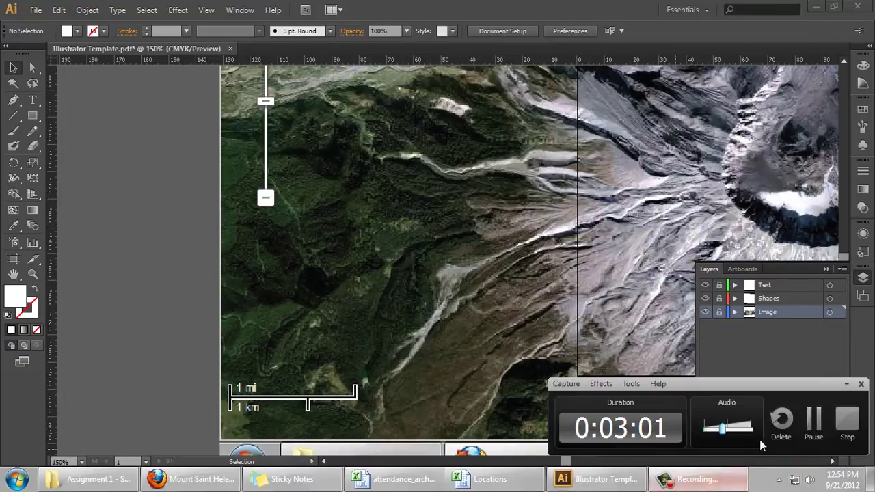
pyautogui.click(811, 420)
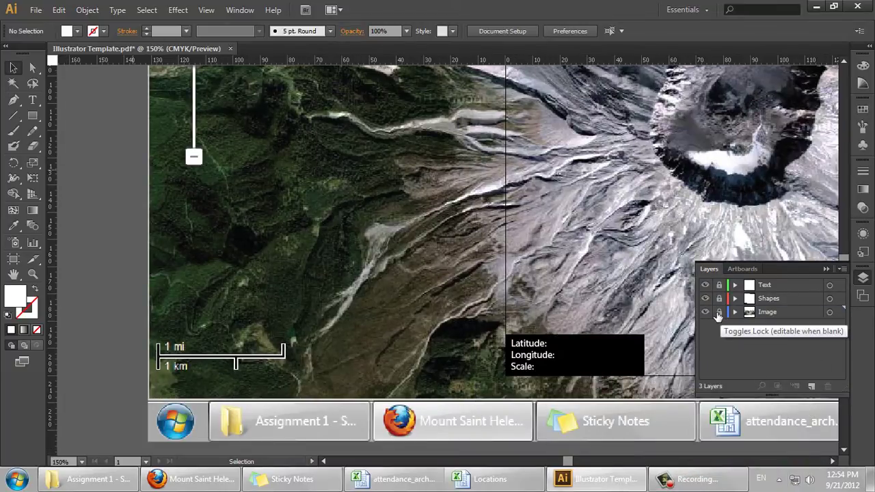
pyautogui.click(718, 311)
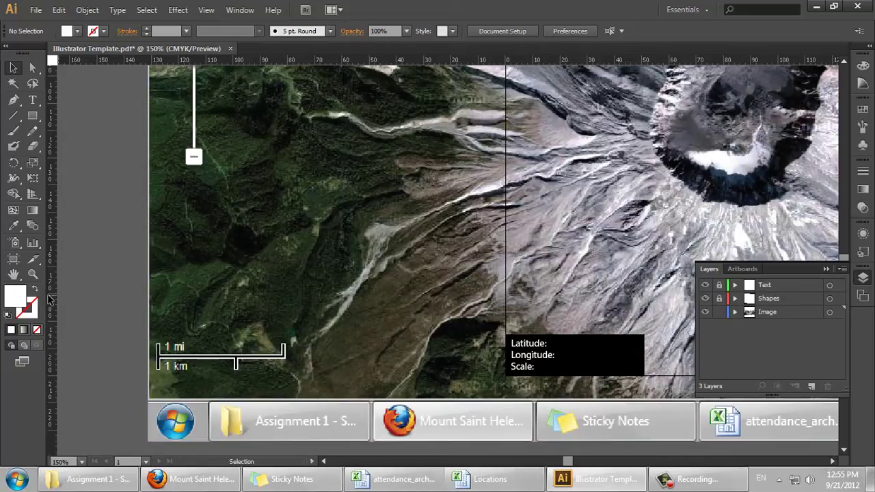
pyautogui.moveTo(49, 299); pyautogui.dragTo(156, 318)
pyautogui.moveTo(53, 331); pyautogui.dragTo(238, 376)
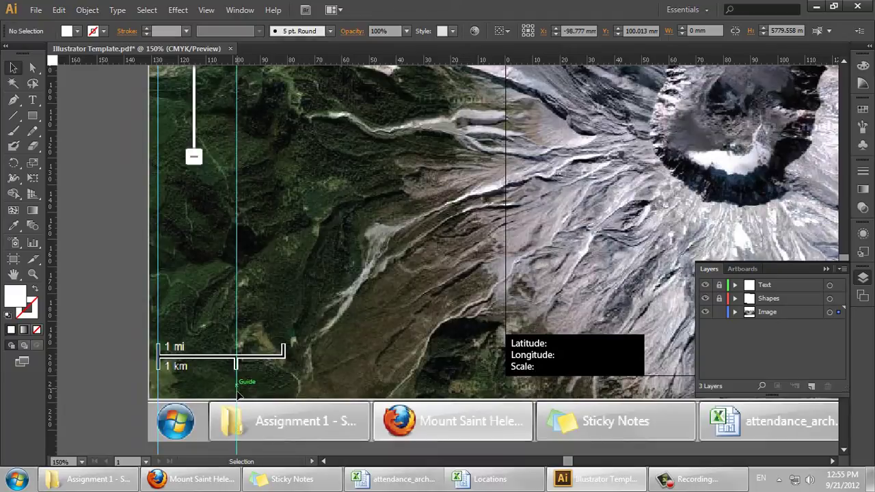
# Step: At 300% zoom, snap both guides onto the 1 km scale bar ends, then zoom back to 50%
pyautogui.scroll(2, 229, 391)
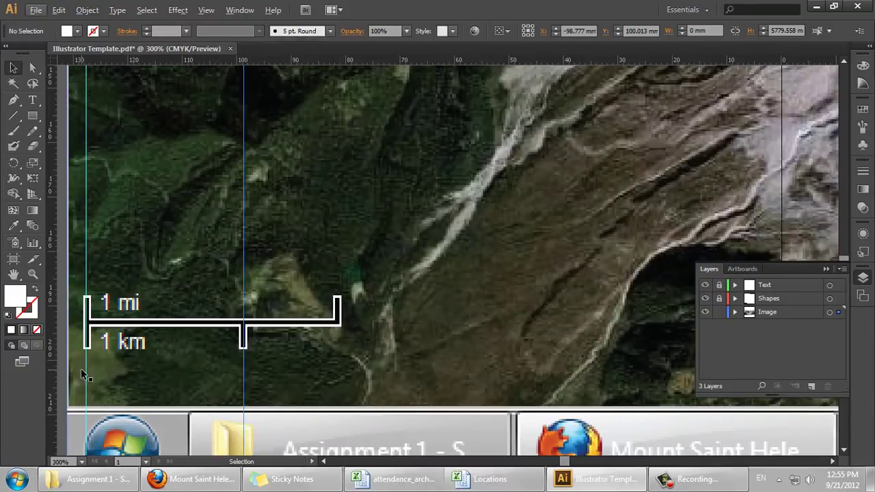
pyautogui.moveTo(86, 369); pyautogui.dragTo(86, 368)
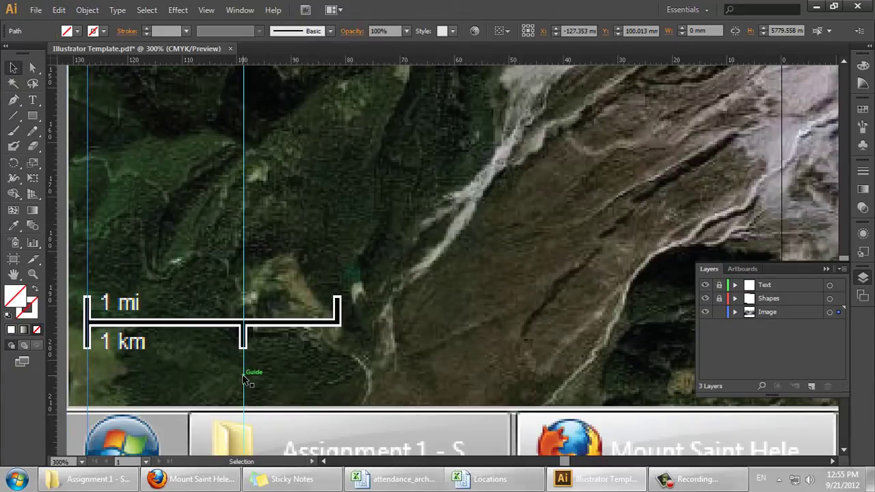
pyautogui.moveTo(246, 378); pyautogui.dragTo(244, 391)
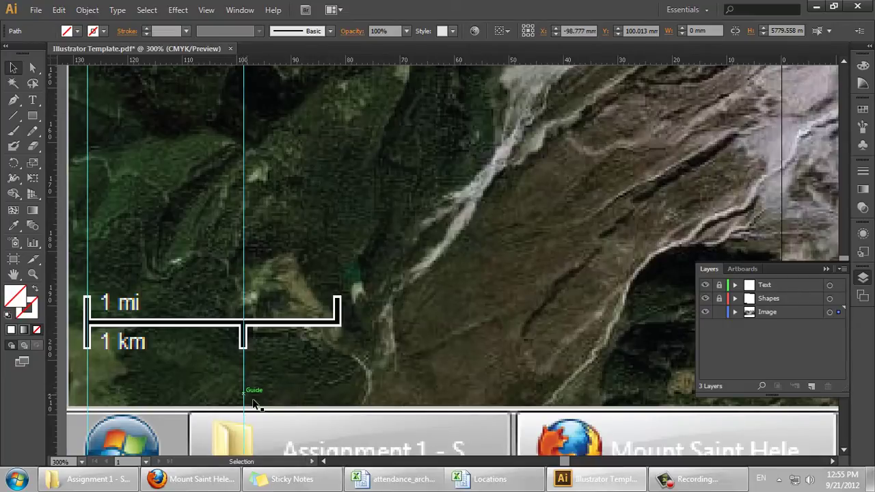
pyautogui.keyDown('alt'); pyautogui.scroll(-2, 214, 358); pyautogui.keyUp('alt')
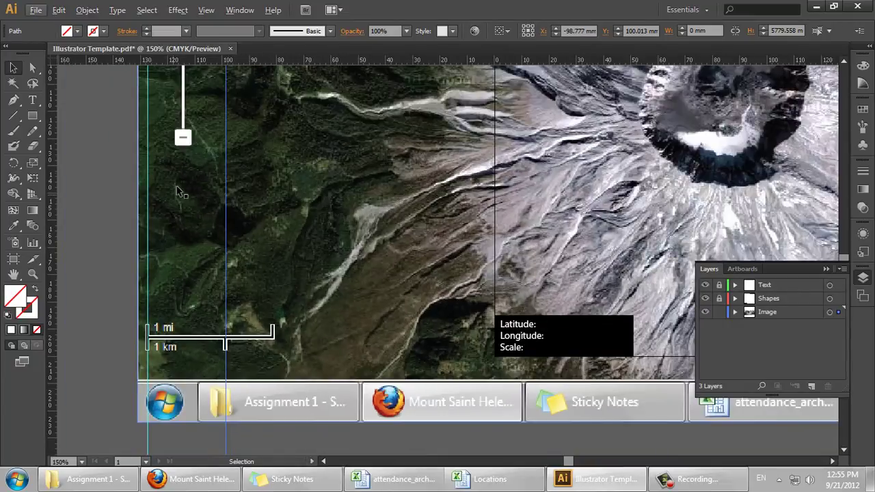
pyautogui.scroll(3, 191, 150)
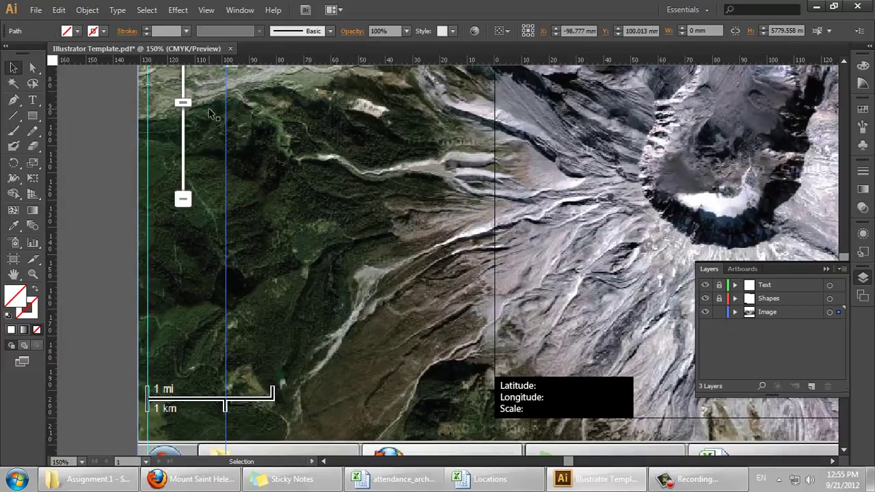
pyautogui.scroll(-3, 214, 113)
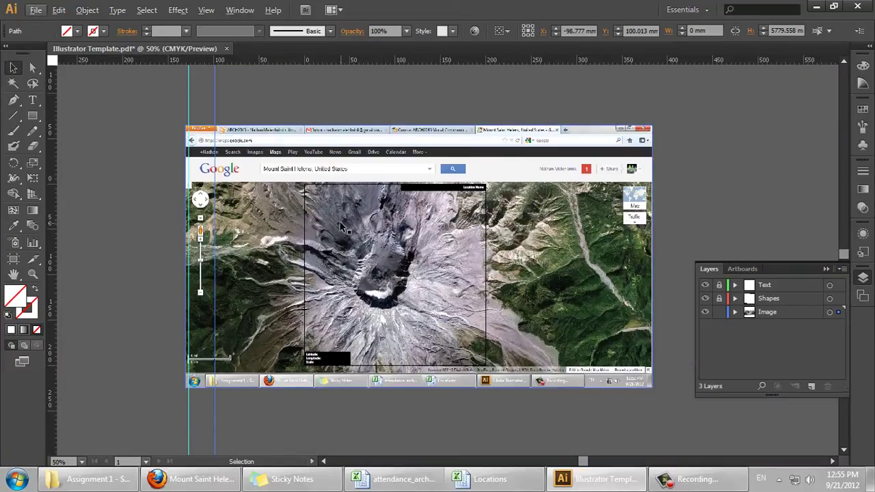
# Step: Select the map image and enlarge it slightly from its upper-right corner
pyautogui.click(13, 67)
pyautogui.click(613, 220)
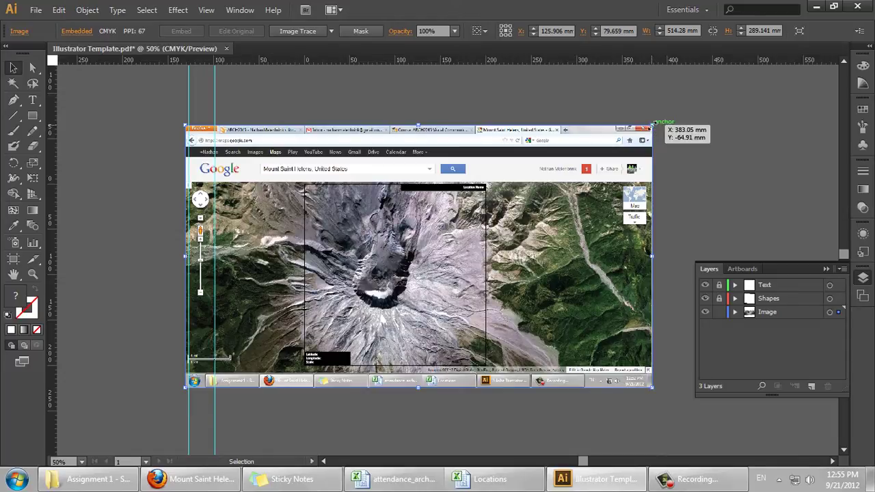
pyautogui.moveTo(652, 124); pyautogui.dragTo(653, 125)
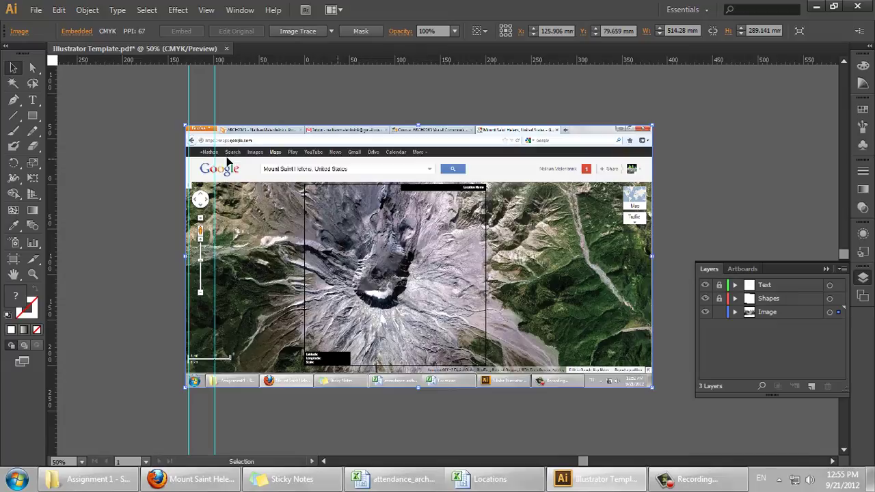
pyautogui.moveTo(653, 125); pyautogui.dragTo(670, 115)
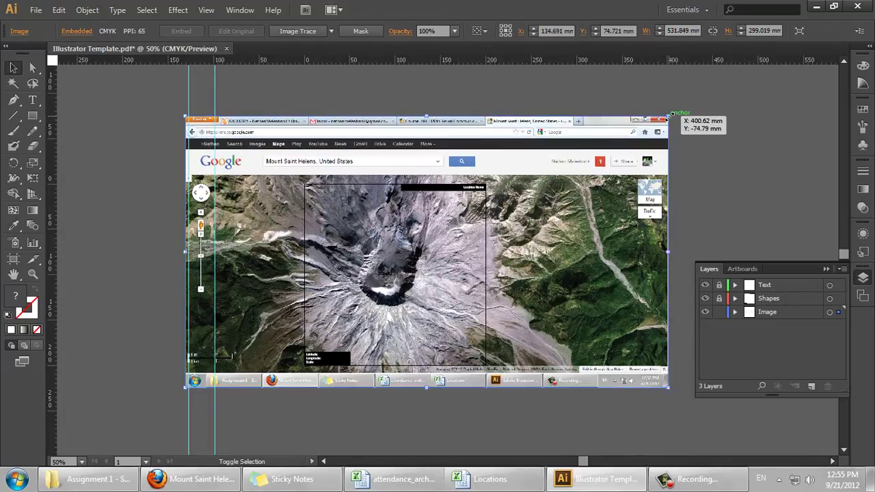
# Step: Zoom in to 200% and align the vertical guide with the scale bar's 1 km tick
pyautogui.hotkey('ctrl', '=')
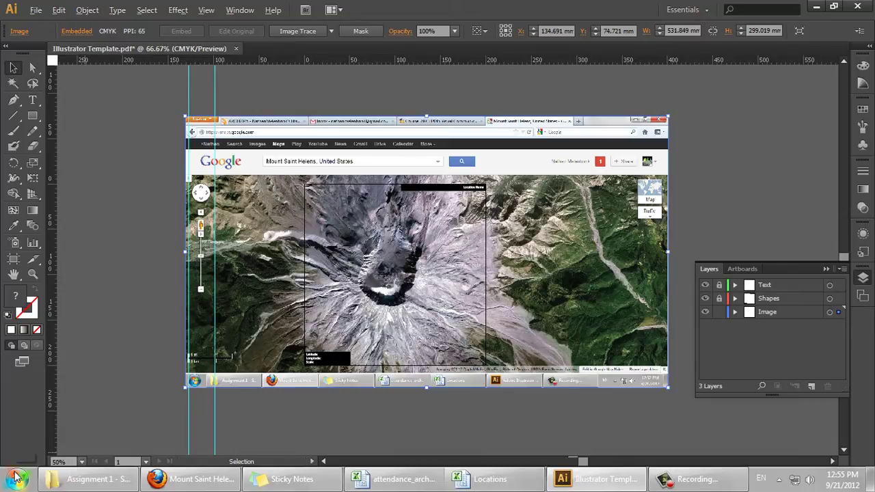
pyautogui.scroll(1, 218, 449)
pyautogui.scroll(2, 342, 293)
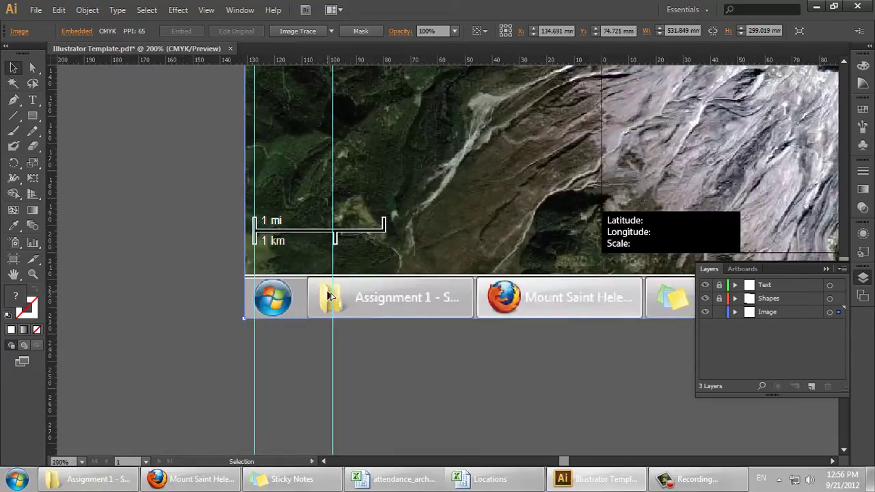
pyautogui.moveTo(335, 352); pyautogui.dragTo(340, 352)
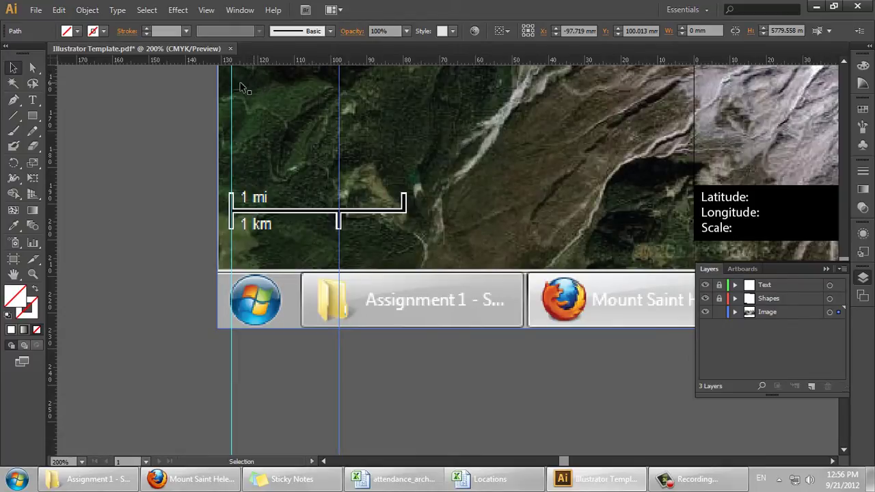
pyautogui.click(684, 478)
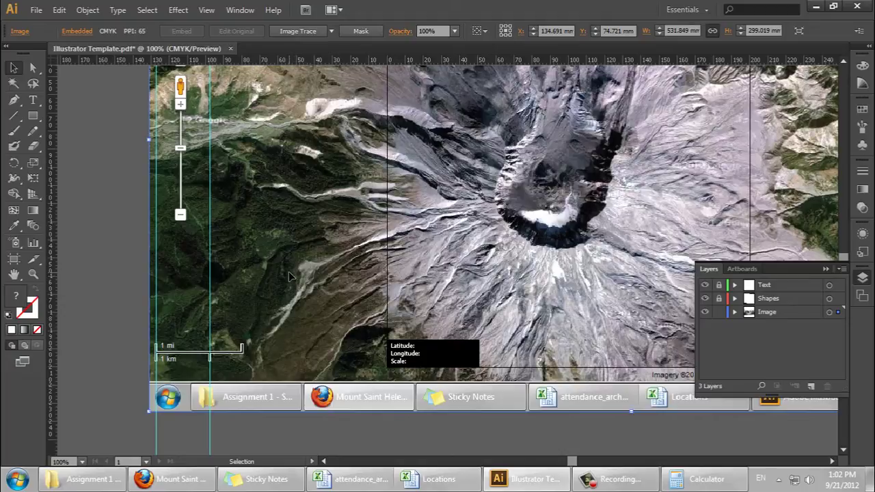
# Step: Scale the map image uniformly to 133% via Transform > Scale
pyautogui.rightClick(325, 234)
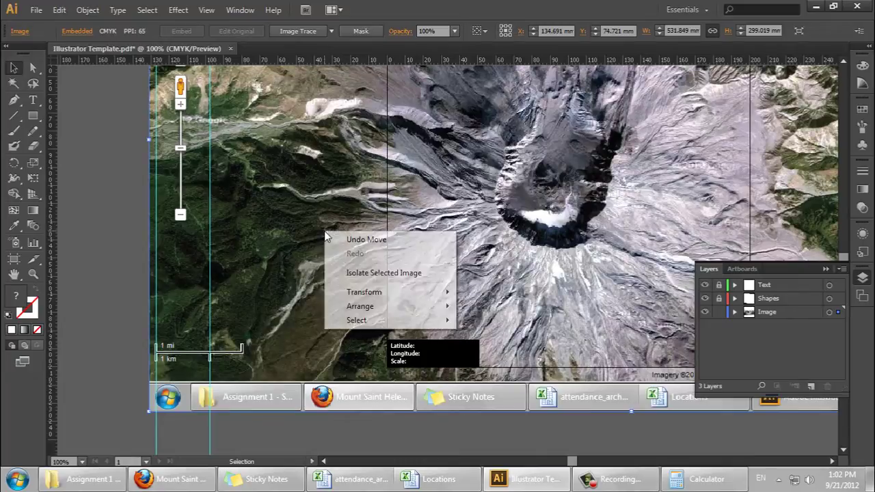
pyautogui.moveTo(362, 311)
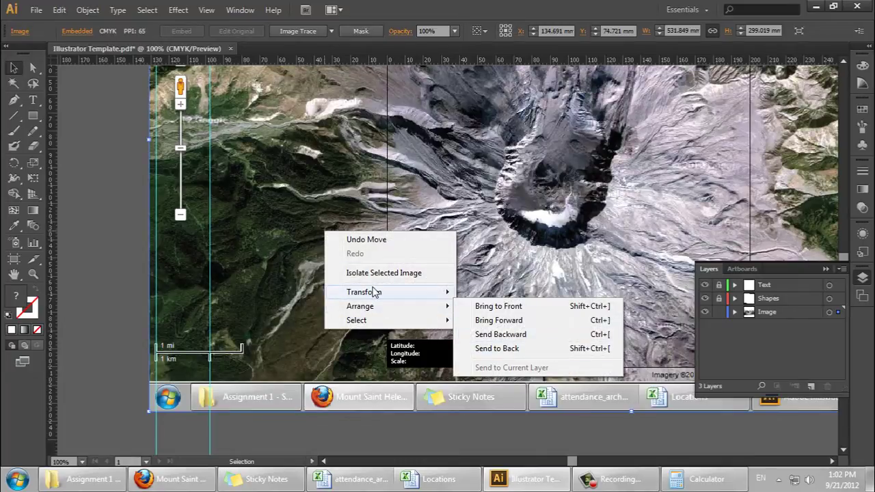
pyautogui.moveTo(374, 293)
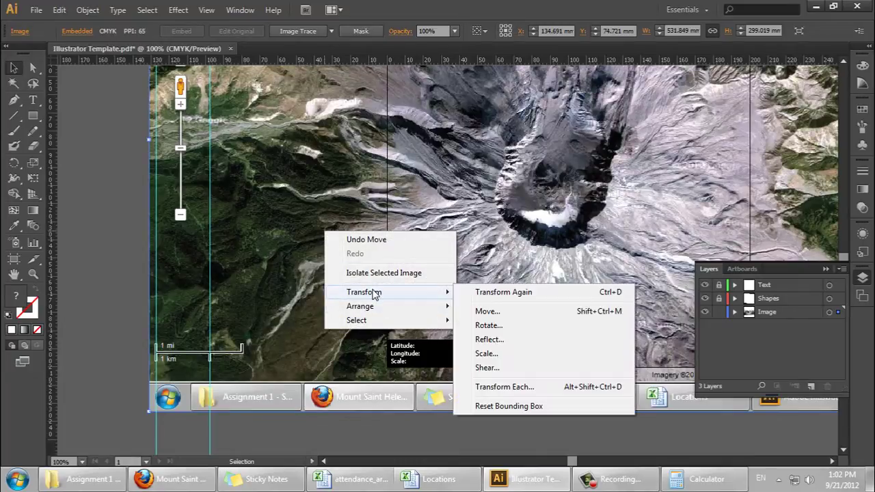
pyautogui.click(494, 356)
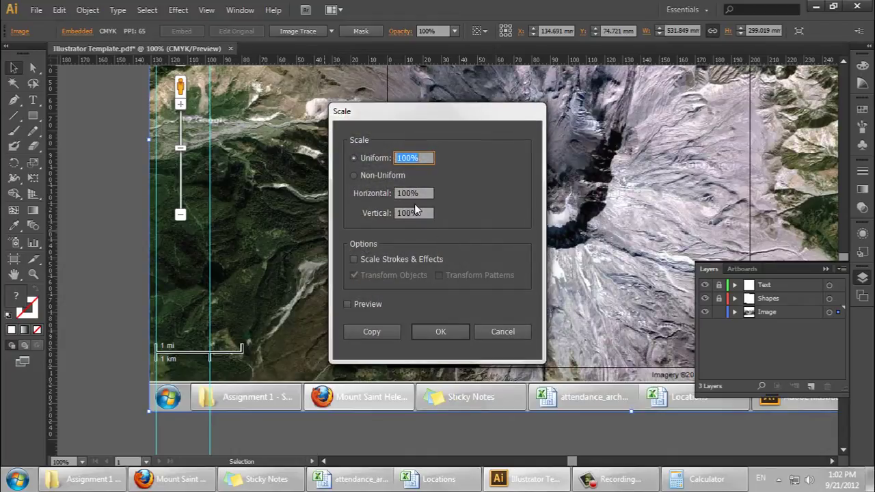
pyautogui.click(403, 193)
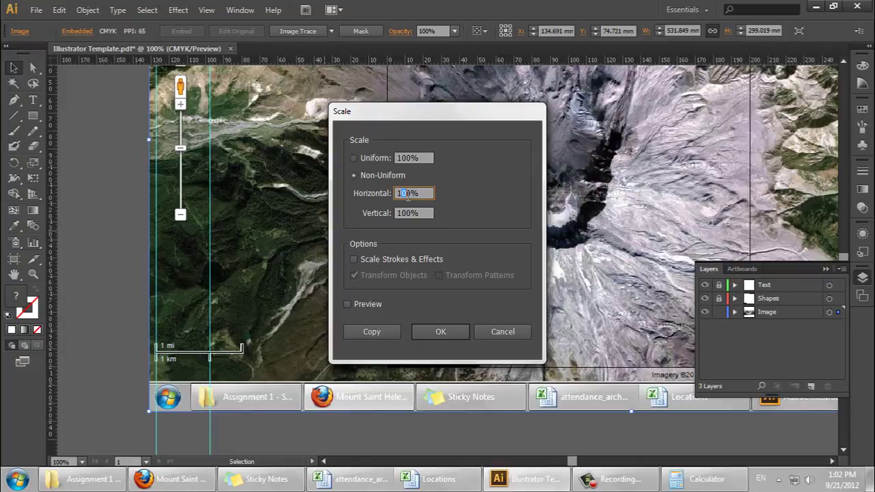
pyautogui.click(364, 157)
pyautogui.click(408, 158)
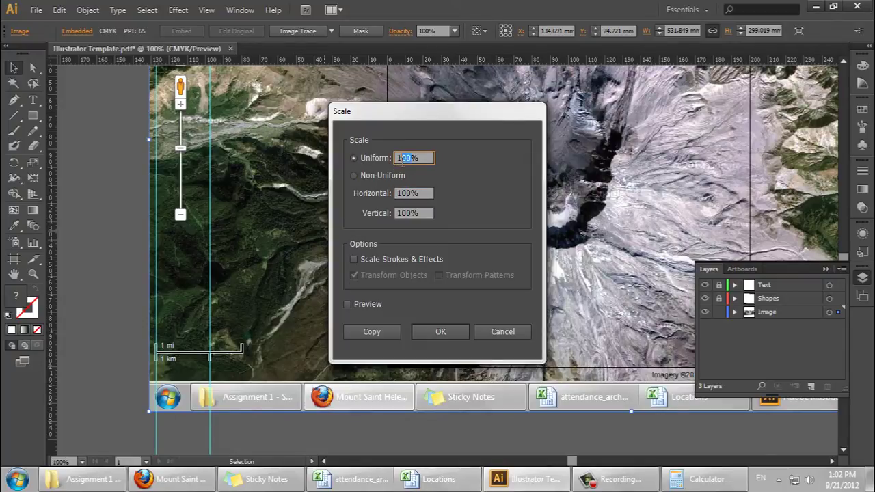
pyautogui.write('133')
pyautogui.click(425, 333)
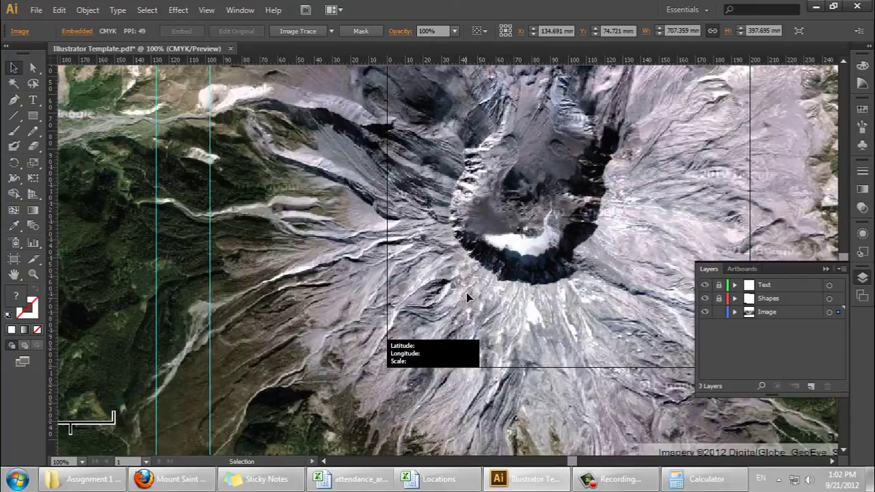
# Step: Reposition the enlarged satellite map on the artboard
pyautogui.moveTo(484, 273); pyautogui.dragTo(491, 301)
pyautogui.scroll(2, 479, 277)
pyautogui.scroll(2, 483, 281)
pyautogui.scroll(-3, 491, 301)
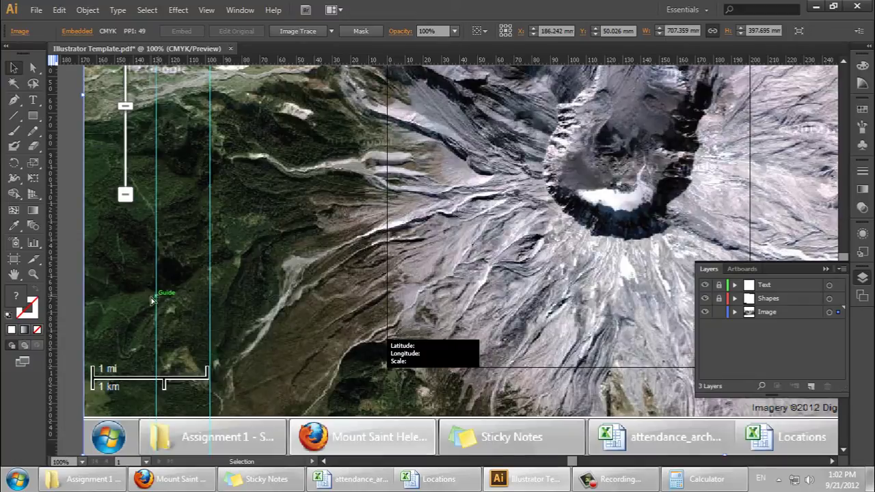
# Step: Move the two vertical guides to the scale bar's left end and 1 km tick
pyautogui.moveTo(152, 301); pyautogui.dragTo(95, 327)
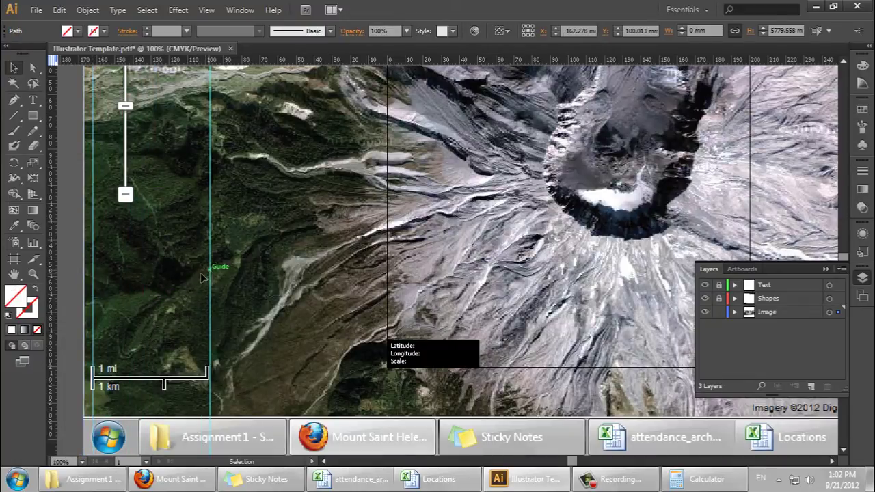
pyautogui.moveTo(210, 274); pyautogui.dragTo(164, 294)
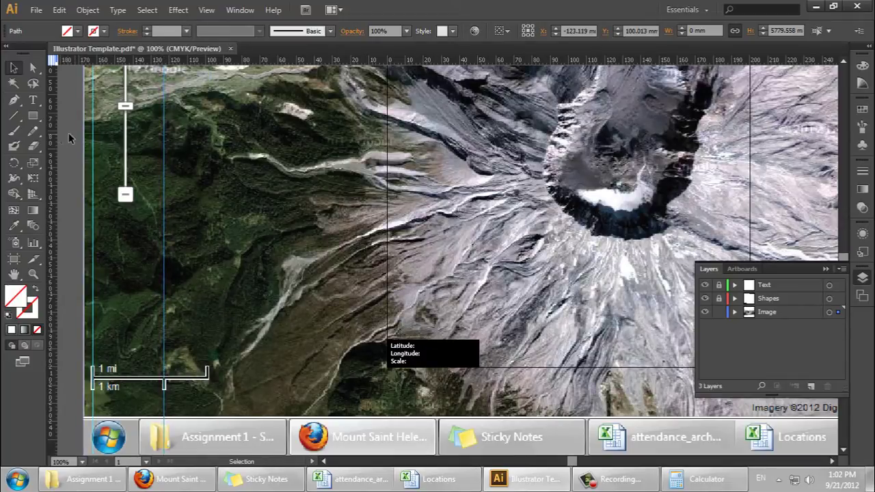
pyautogui.scroll(2, 54, 65)
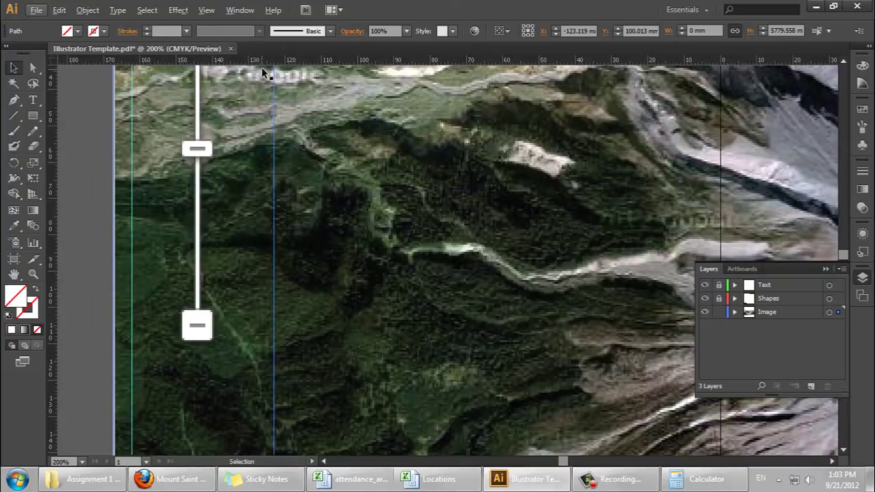
# Step: Check the rescaled map's placement and select the map image
pyautogui.keyDown('alt'); pyautogui.scroll(-1, 221, 84); pyautogui.keyUp('alt')
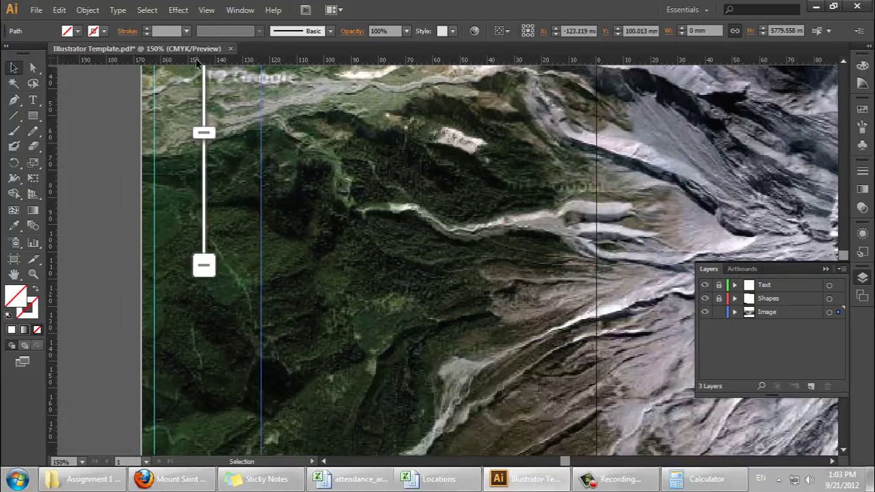
pyautogui.keyDown('alt'); pyautogui.scroll(1, 181, 66); pyautogui.keyUp('alt')
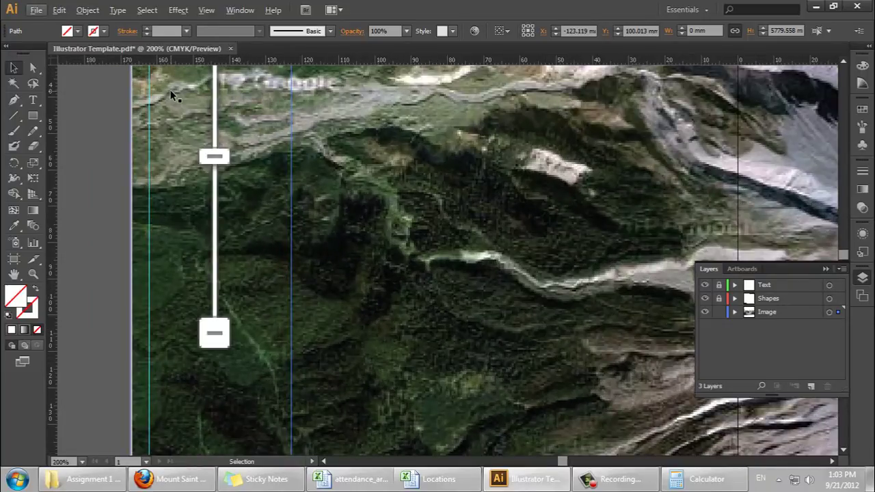
pyautogui.keyDown('alt'); pyautogui.scroll(-3, 165, 187); pyautogui.keyUp('alt')
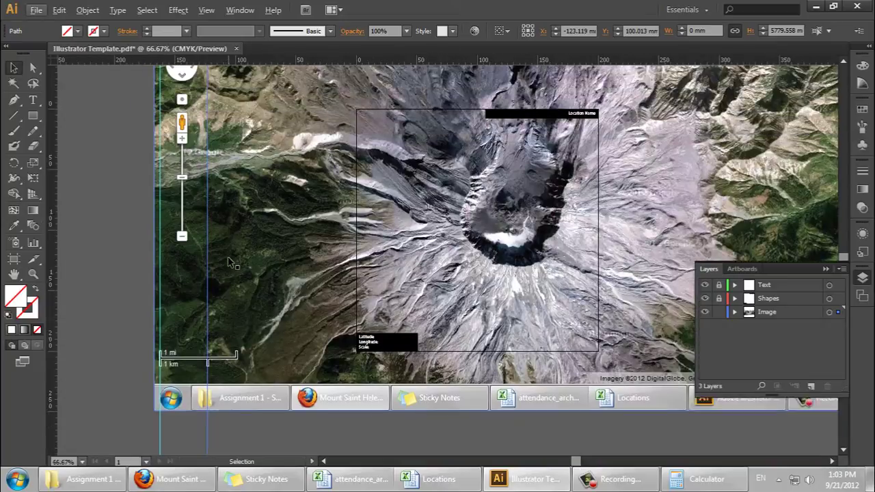
pyautogui.scroll(1, 230, 263)
pyautogui.click(266, 269)
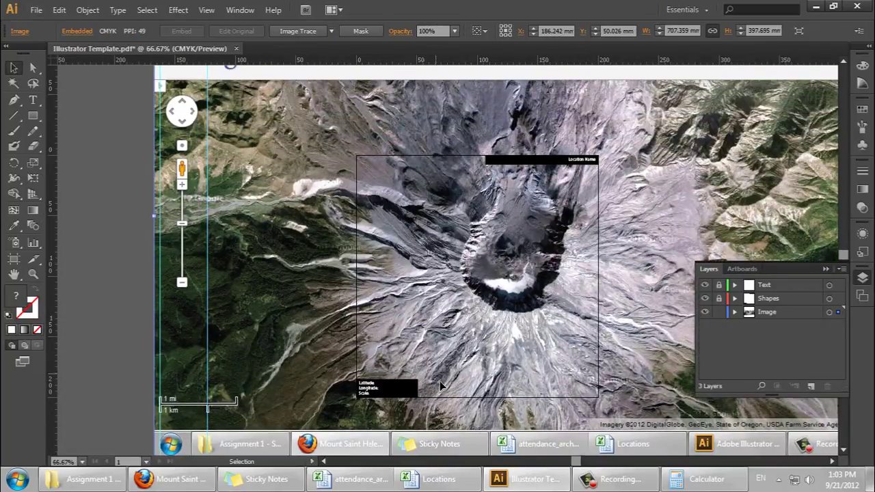
# Step: Pause the screen recording and open the Windows list of installed programs
pyautogui.scroll(-1, 486, 338)
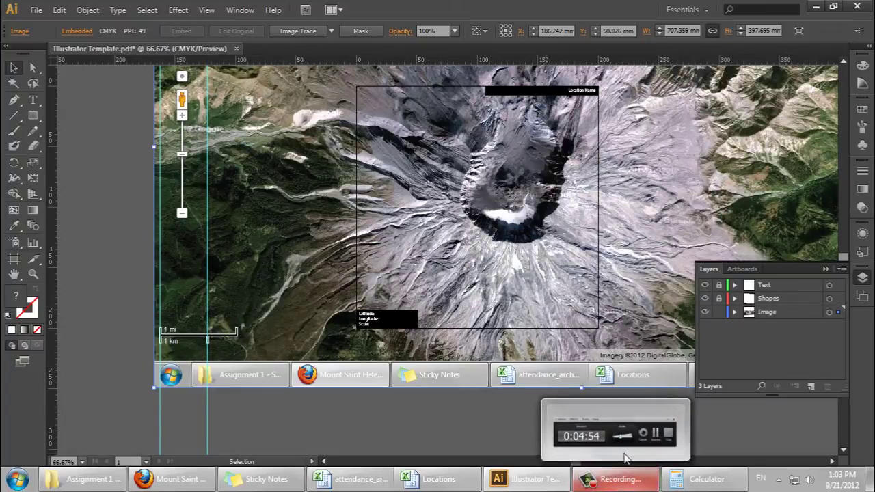
pyautogui.click(638, 481)
pyautogui.click(813, 420)
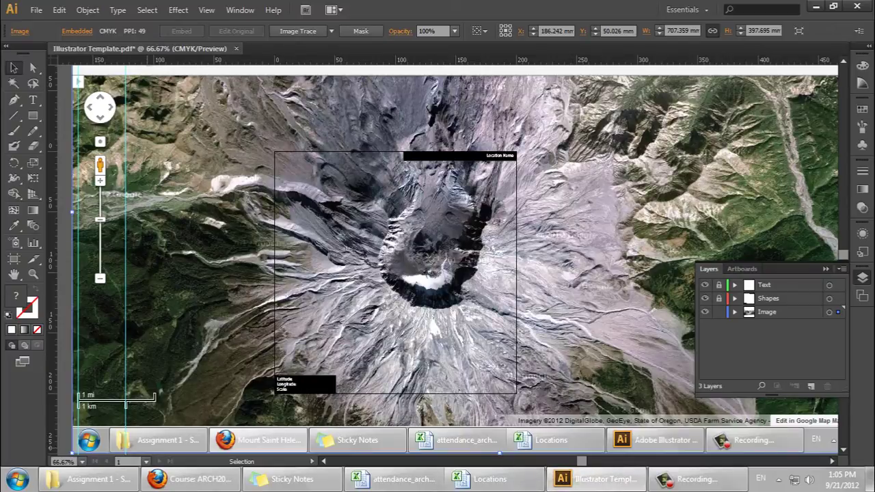
pyautogui.click(17, 482)
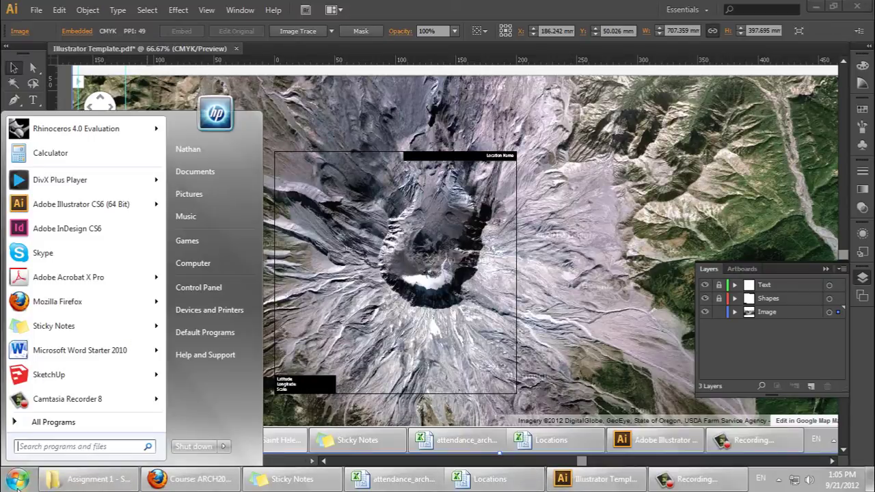
# Step: Launch Calculator beside the map and compute 1000 × 1000 = 1,000,000
pyautogui.click(30, 155)
pyautogui.moveTo(456, 226); pyautogui.dragTo(613, 196)
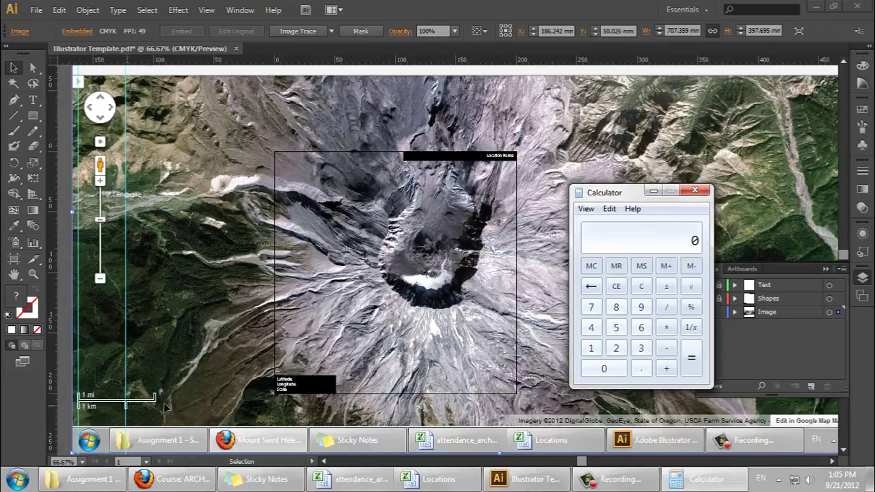
pyautogui.click(591, 348)
pyautogui.click(596, 368)
pyautogui.click(596, 368)
pyautogui.click(600, 369)
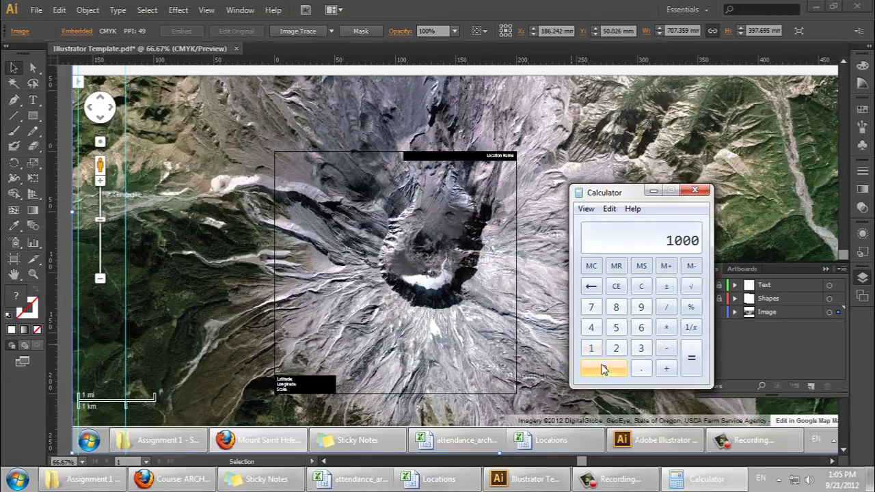
pyautogui.click(666, 328)
pyautogui.click(589, 349)
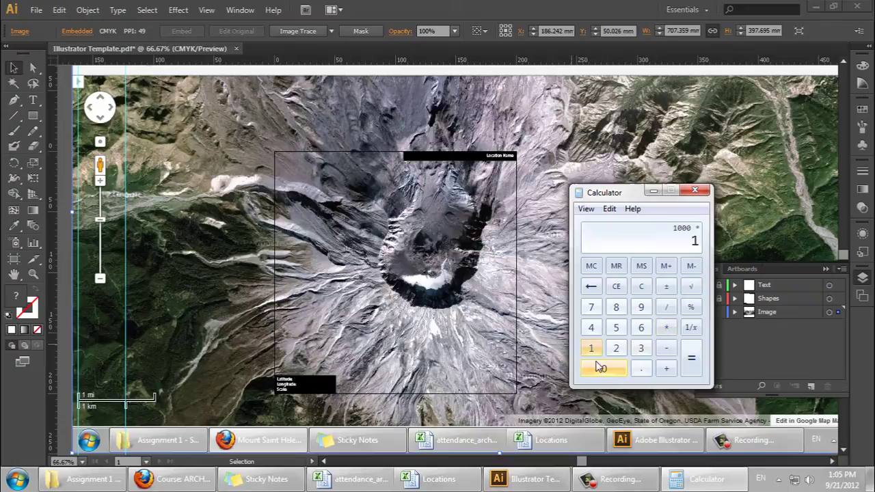
pyautogui.click(600, 368)
pyautogui.click(599, 368)
pyautogui.click(599, 368)
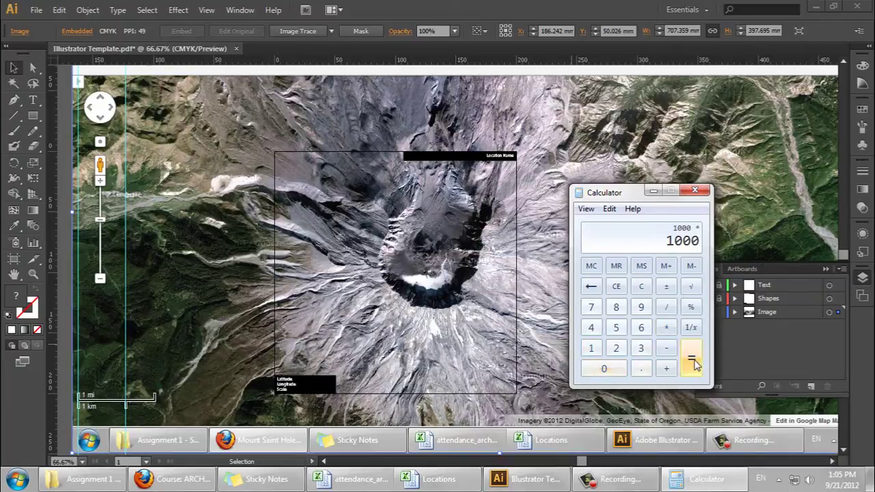
pyautogui.click(693, 363)
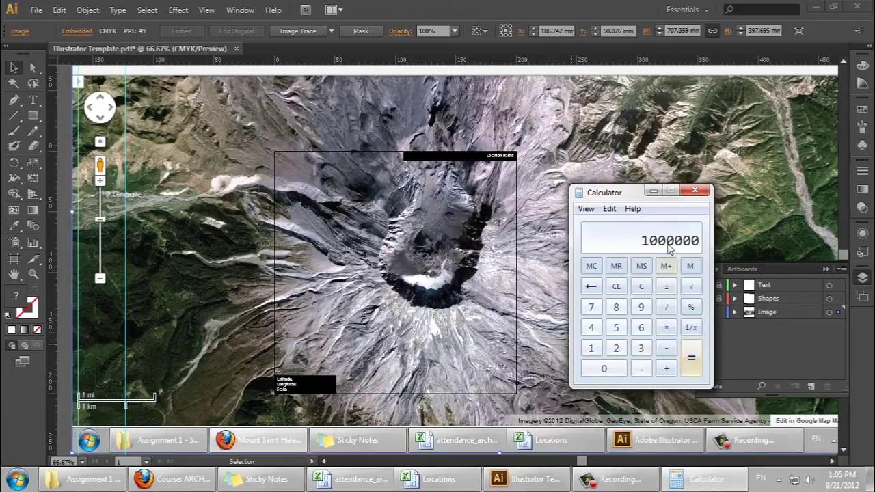
# Step: Divide 1,000,000 by 40 to get 25000, then return to Illustrator
pyautogui.click(666, 309)
pyautogui.click(591, 327)
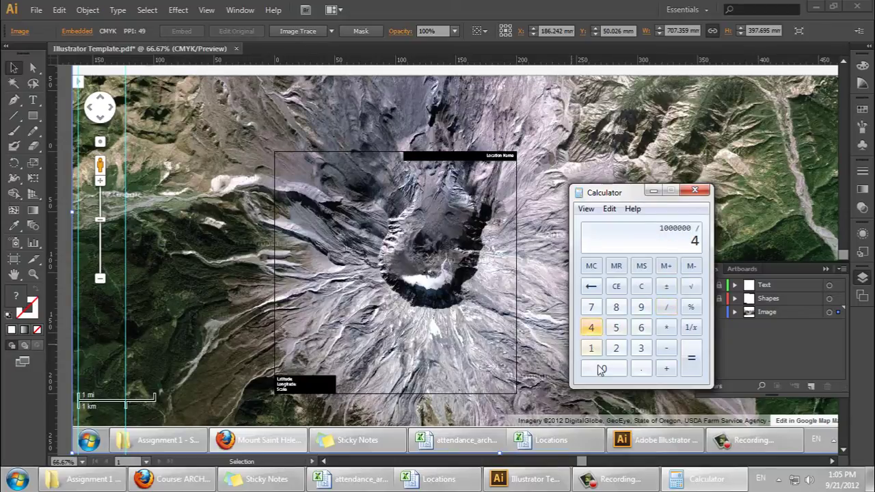
pyautogui.click(604, 370)
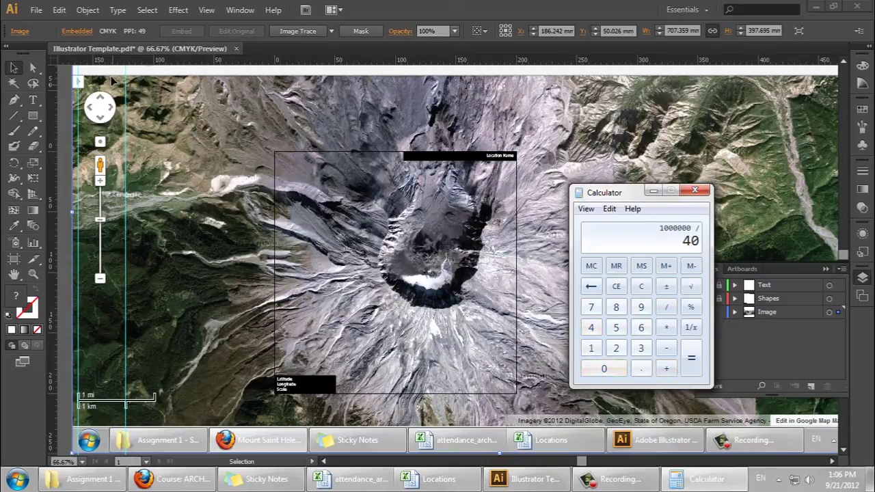
pyautogui.click(692, 357)
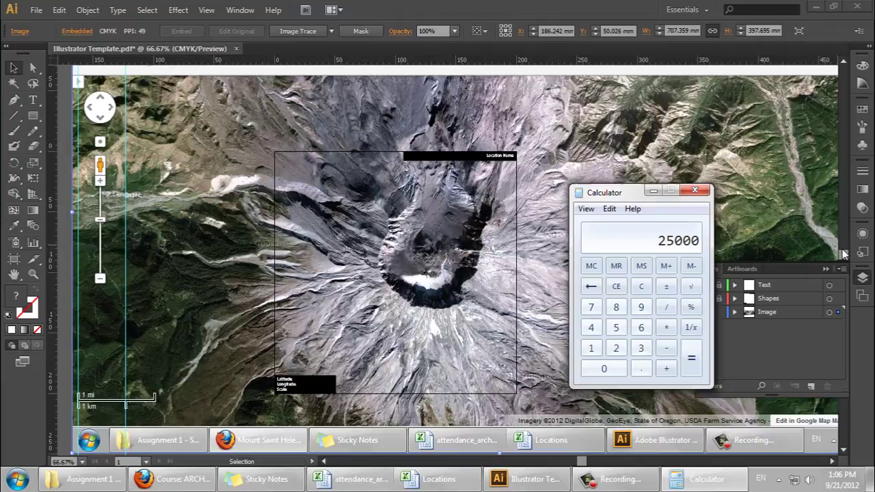
pyautogui.moveTo(843, 255); pyautogui.dragTo(843, 251)
# Step: Lock the Image layer so the satellite map can't be selected accidentally
pyautogui.scroll(-2, 277, 321)
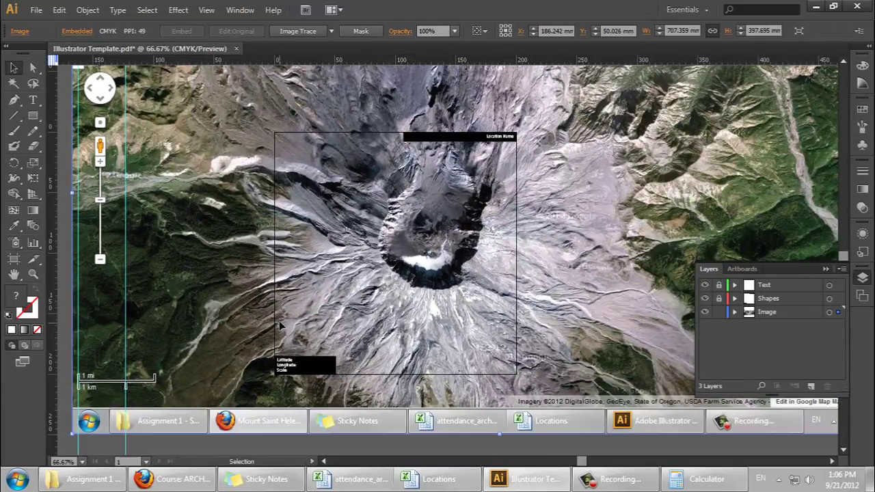
pyautogui.scroll(2, 219, 320)
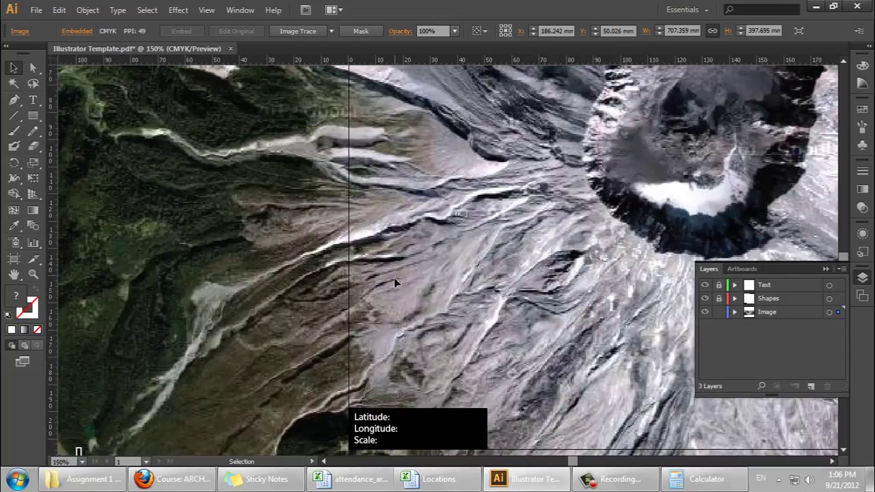
pyautogui.scroll(-1, 400, 385)
pyautogui.scroll(1, 382, 393)
pyautogui.doubleClick(375, 394)
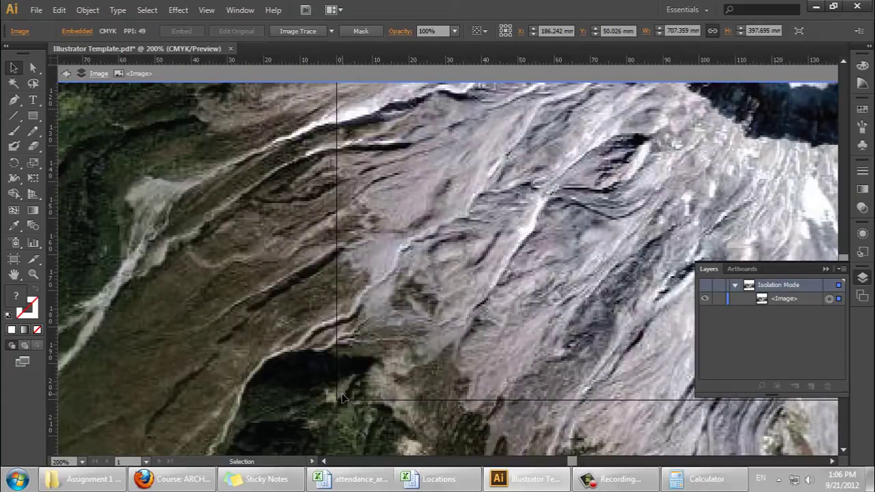
pyautogui.press('Escape')
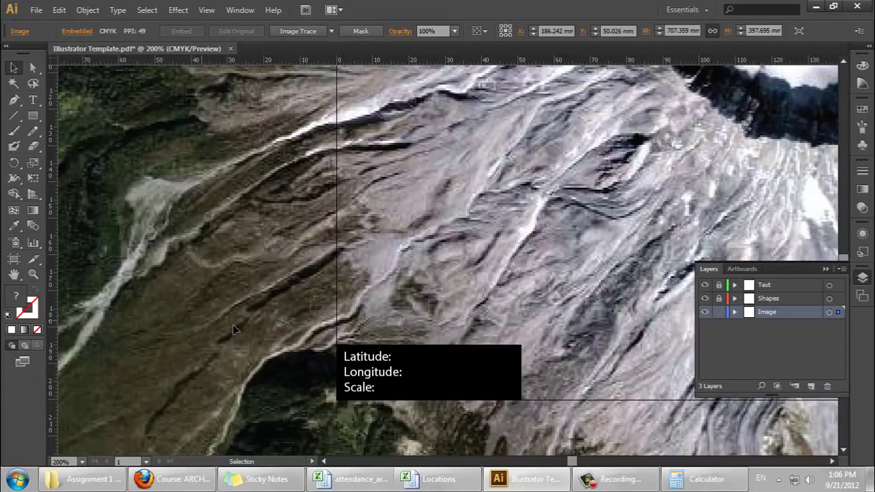
pyautogui.click(718, 312)
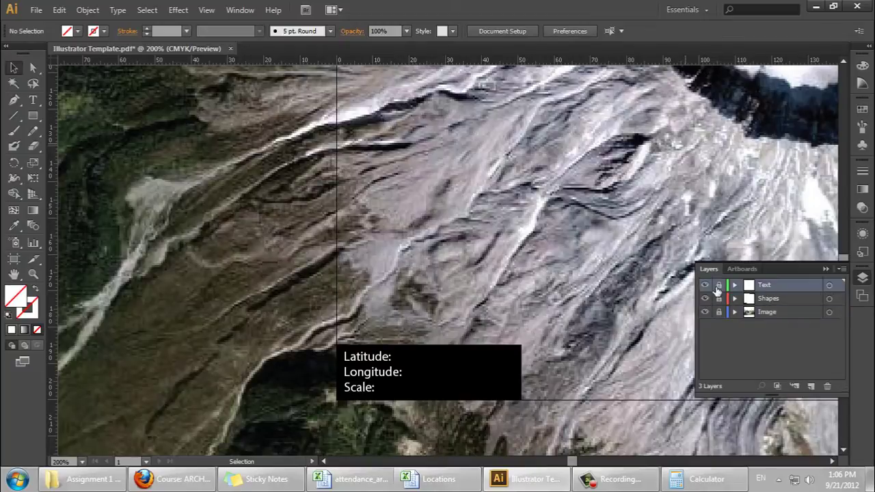
# Step: Edit the info box's Scale line to read 1: 25,000
pyautogui.click(412, 386)
pyautogui.doubleClick(375, 387)
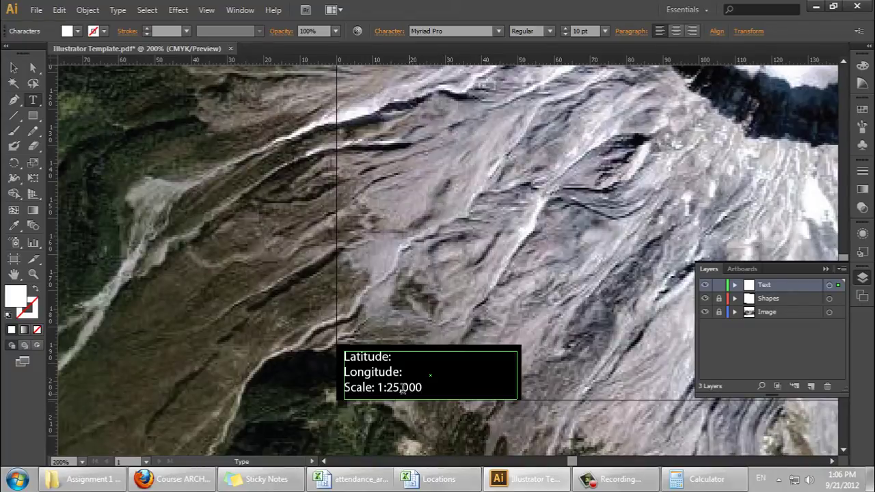
pyautogui.click(386, 388)
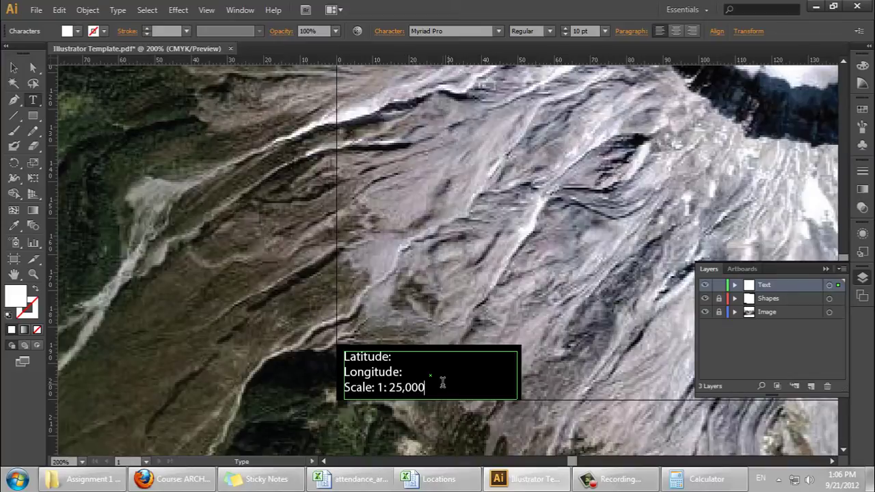
pyautogui.click(410, 370)
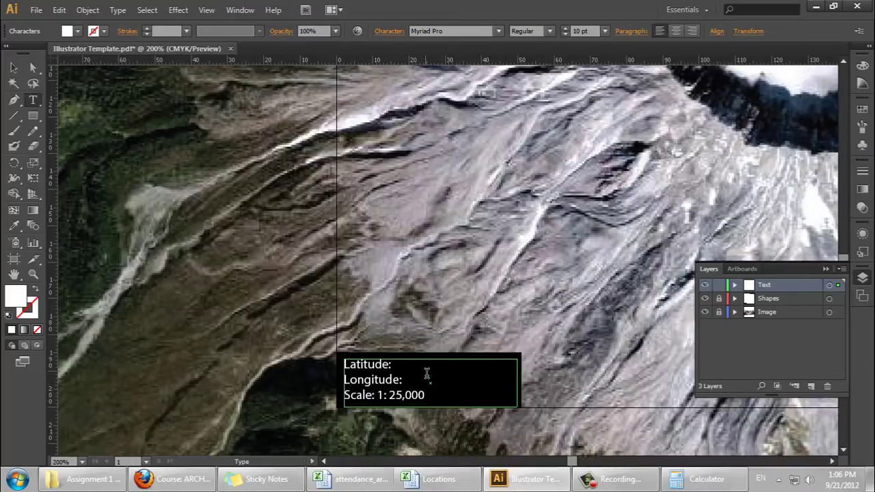
pyautogui.scroll(1, 425, 372)
pyautogui.scroll(1, 422, 387)
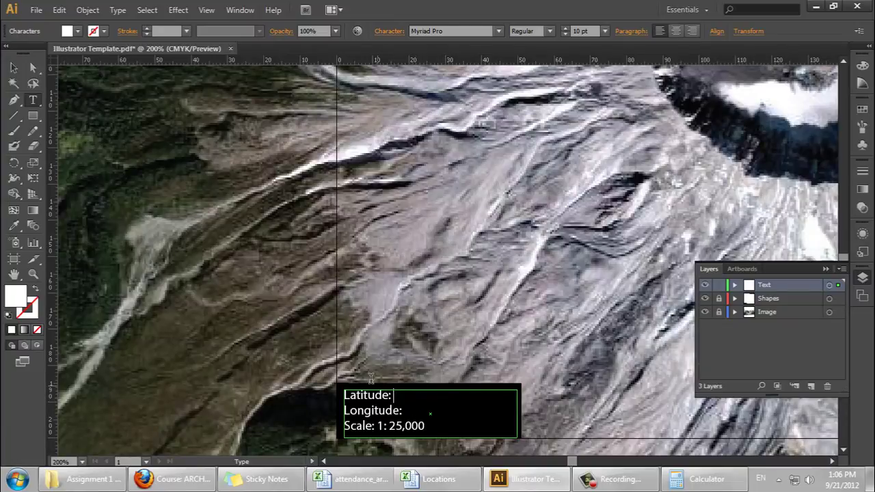
pyautogui.scroll(-2, 342, 358)
pyautogui.scroll(-1, 303, 351)
pyautogui.scroll(5, 483, 339)
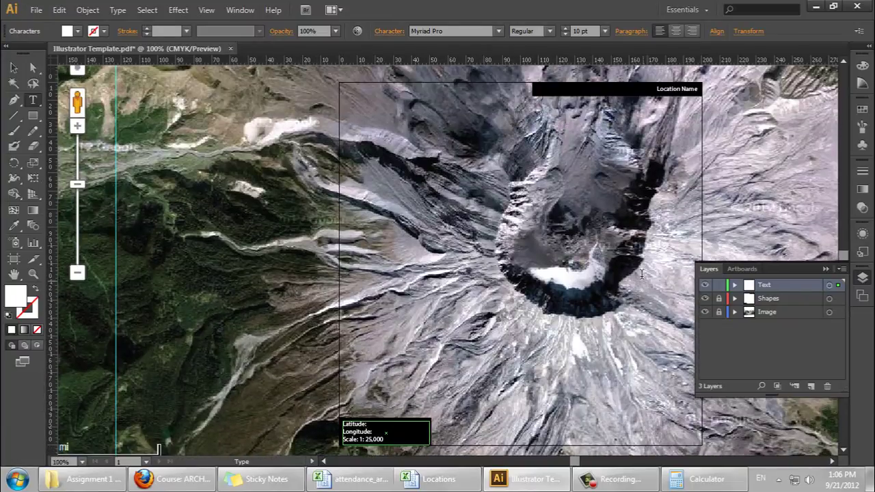
# Step: Overwrite the Location Name label with 'Mount St. Helens, Washington, United States', then deselect
pyautogui.click(655, 105)
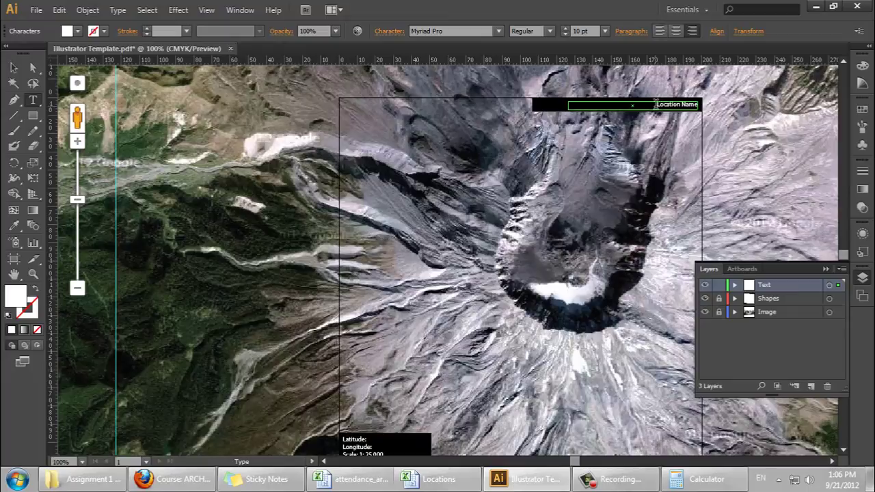
pyautogui.moveTo(654, 104); pyautogui.dragTo(714, 111)
pyautogui.write('Mt')
pyautogui.write('lens, W')
pyautogui.write('ashi')
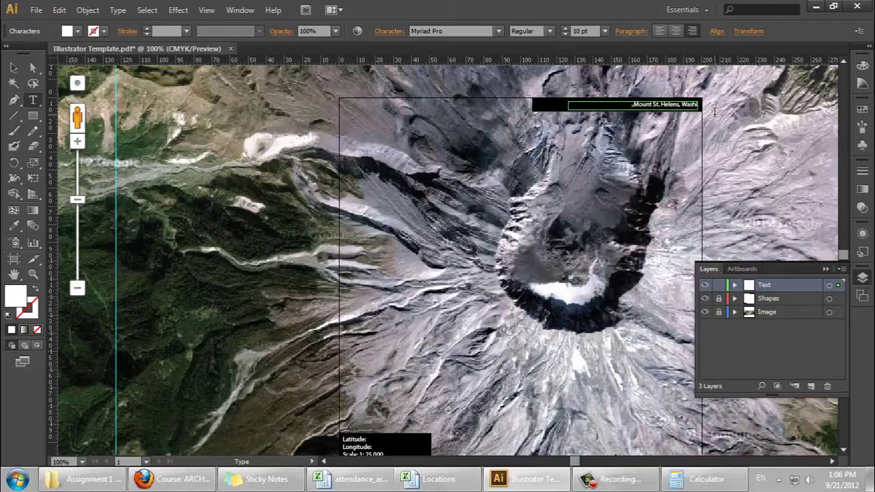
pyautogui.write('ngton, United States')
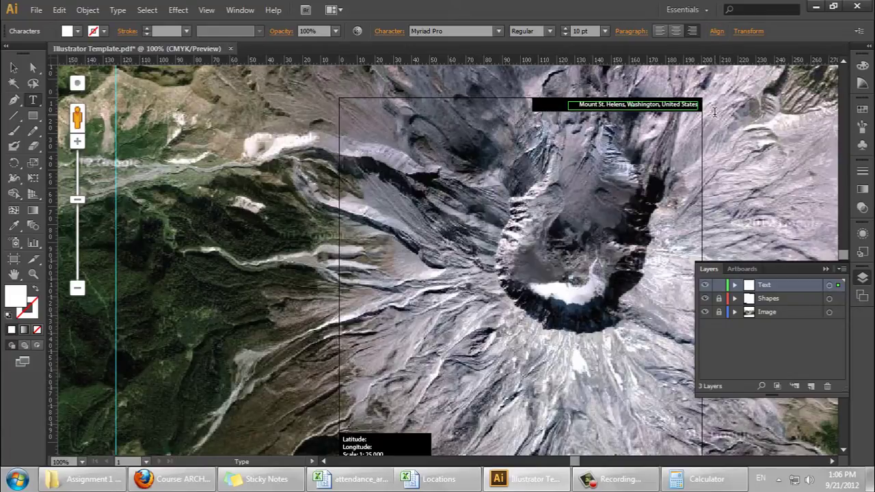
pyautogui.click(15, 66)
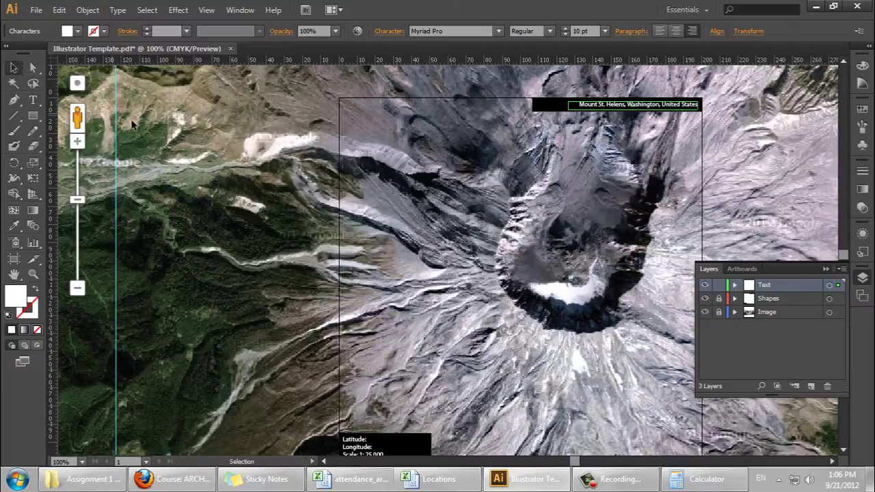
pyautogui.click(225, 160)
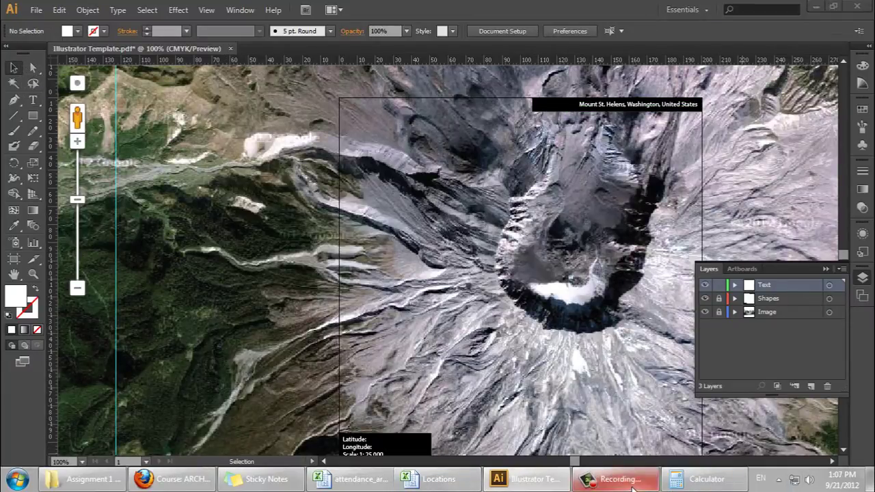
pyautogui.click(632, 488)
# Step: Zoom to 100% and start a Save As with Adobe PDF as the format
pyautogui.click(813, 426)
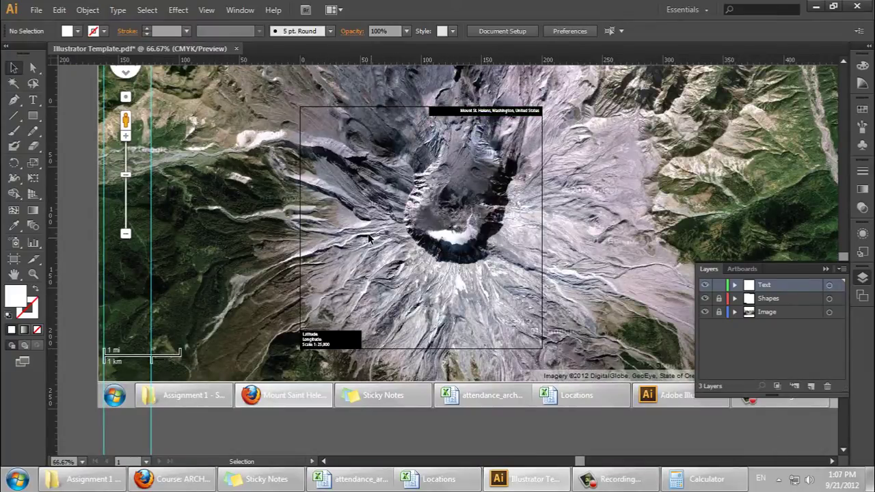
pyautogui.hotkey('ctrl', '1')
pyautogui.scroll(2, 374, 246)
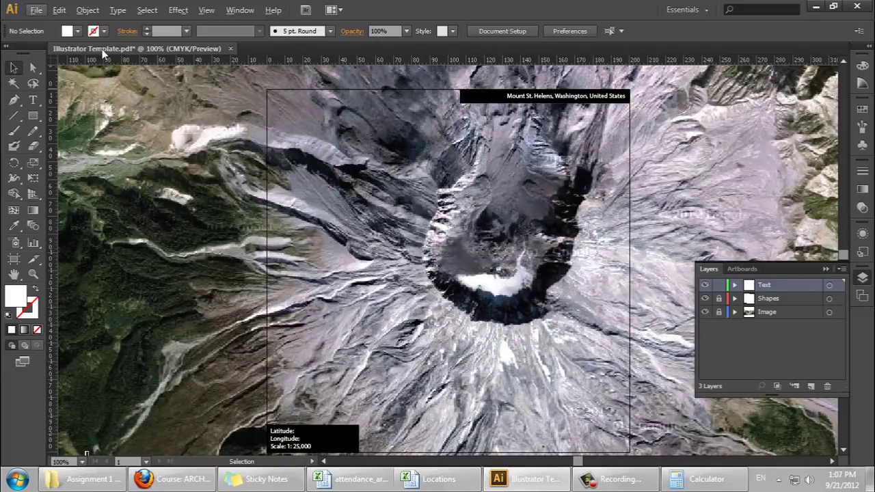
pyautogui.click(37, 10)
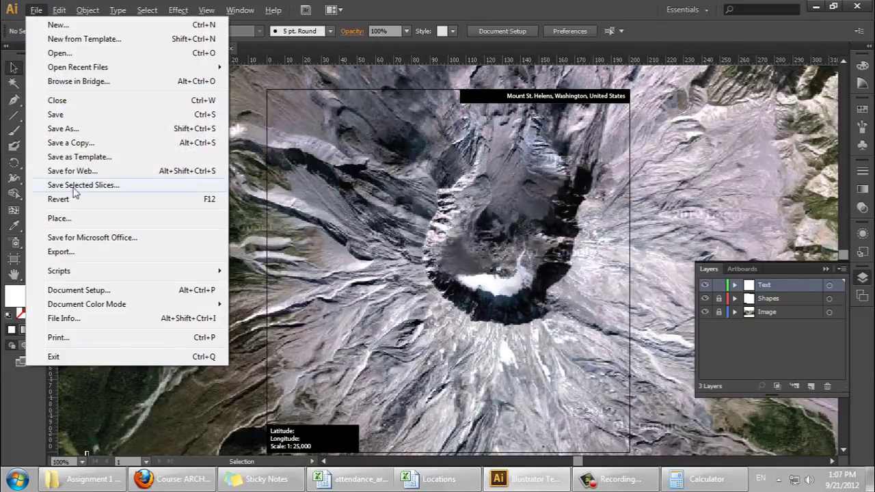
pyautogui.click(63, 128)
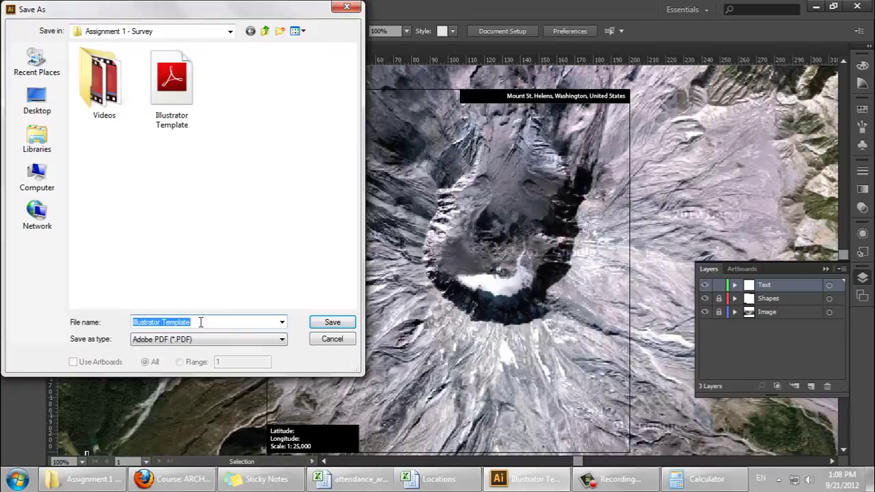
pyautogui.click(196, 339)
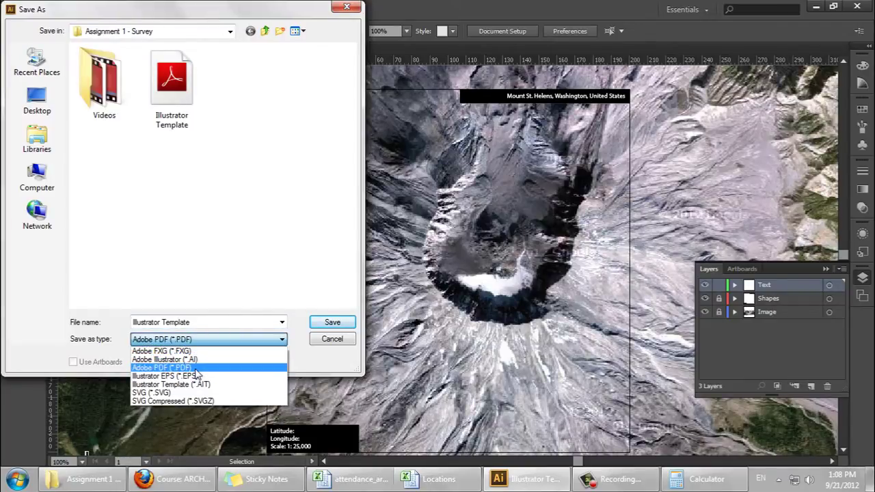
pyautogui.click(195, 368)
# Step: Enter the new assignment file name and save the PDF with default settings
pyautogui.click(195, 321)
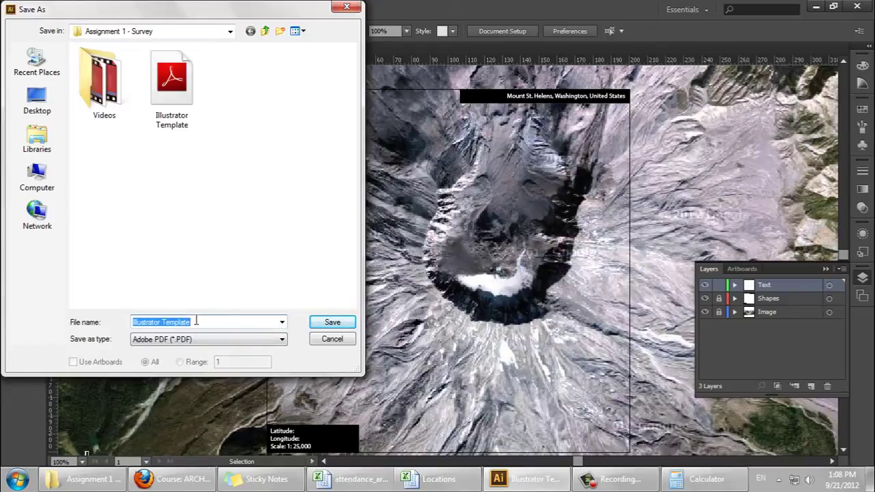
pyautogui.write('Melenbrink_Nathan_')
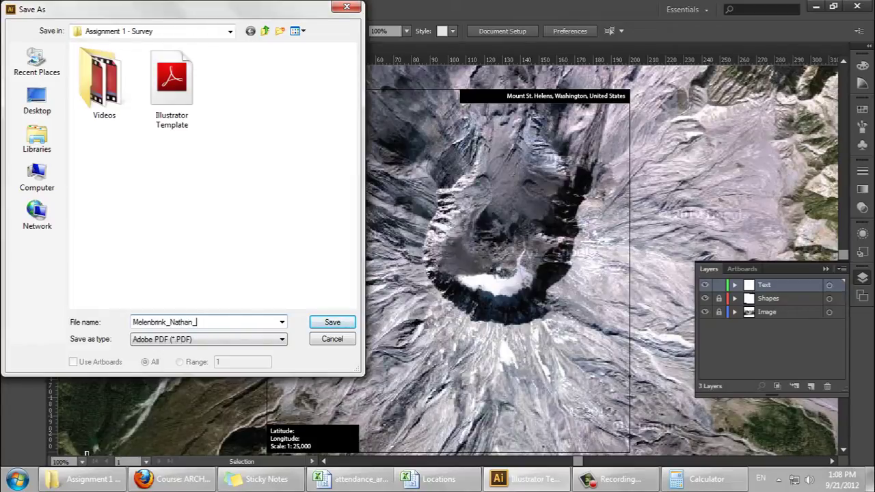
pyautogui.write('Assignment1')
pyautogui.click(329, 323)
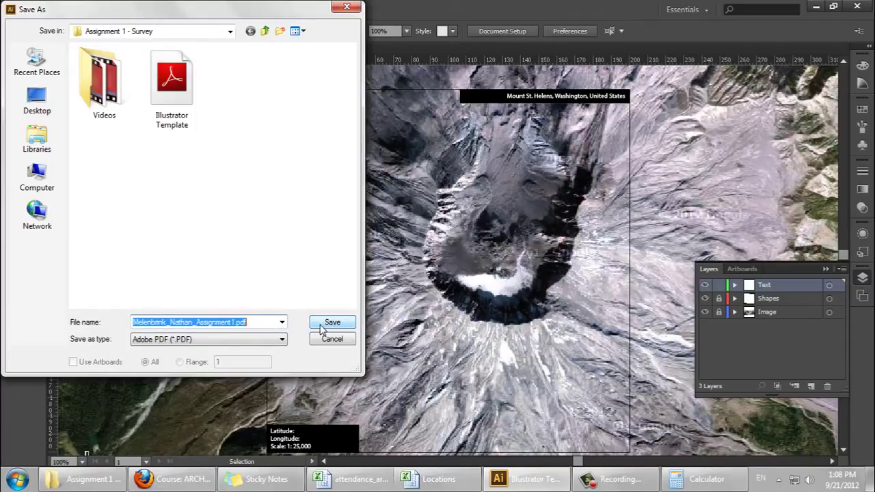
pyautogui.click(321, 324)
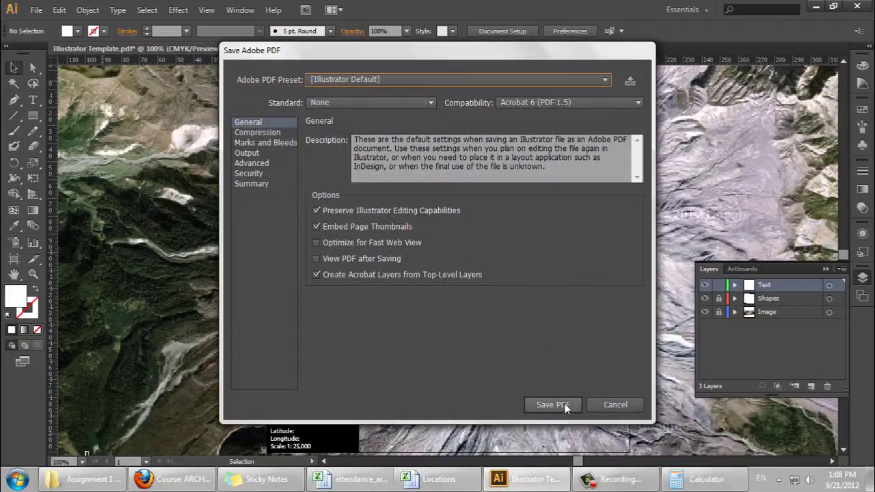
pyautogui.click(564, 405)
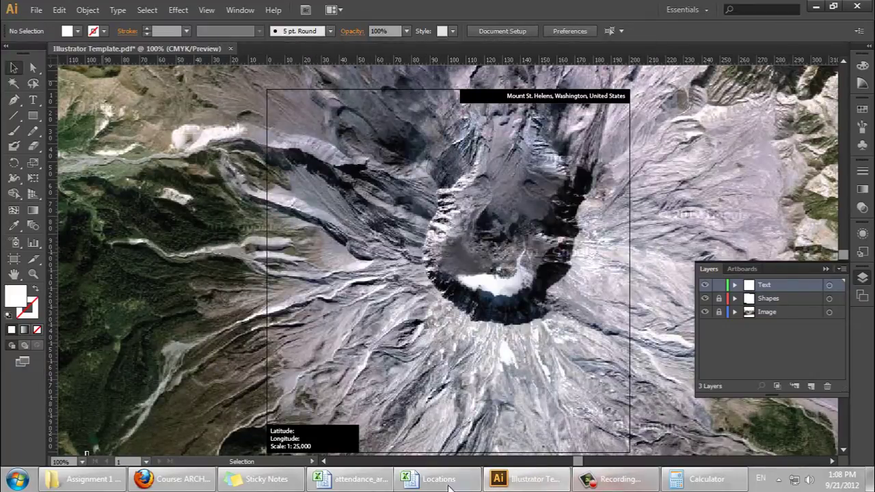